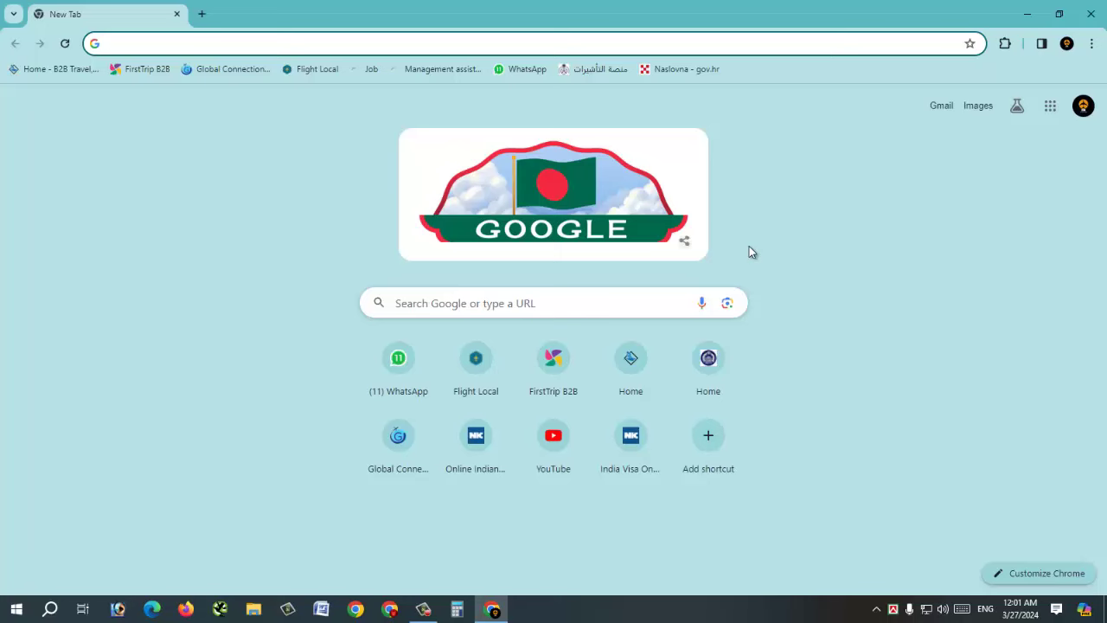
- Search Google for 'nrbc bank career' from the address bar
{"action": "type", "text": "nrbc ban"}
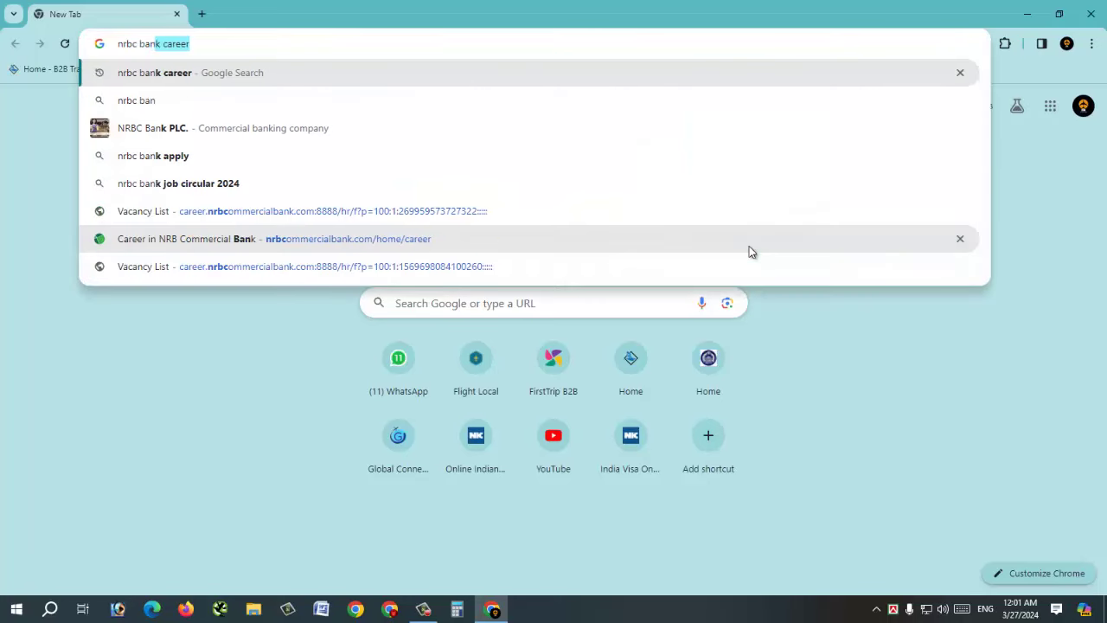
{"action": "type", "text": "k"}
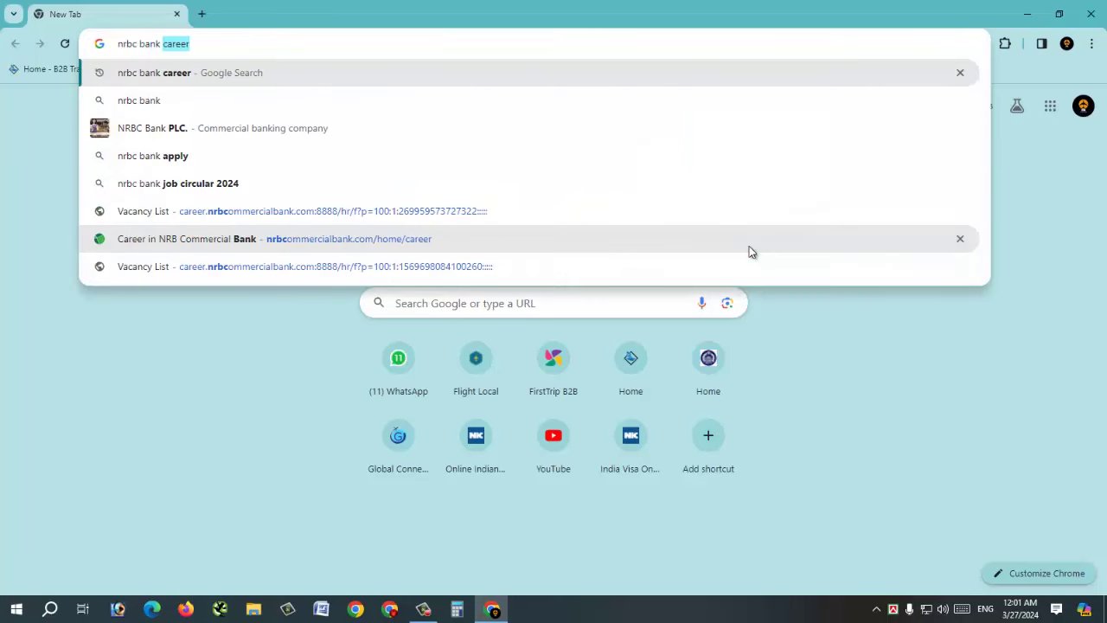
{"action": "key", "text": "Return"}
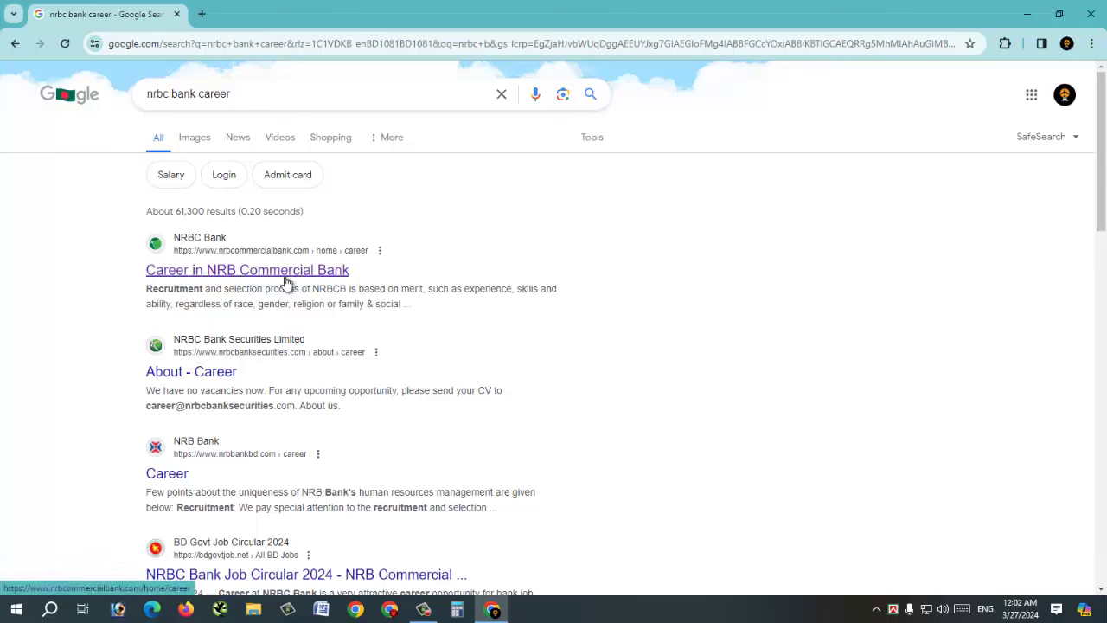
- Open the 'Career in NRB Commercial Bank' result, then its Available Position vacancy list
{"action": "left_click", "coordinate": [264, 272]}
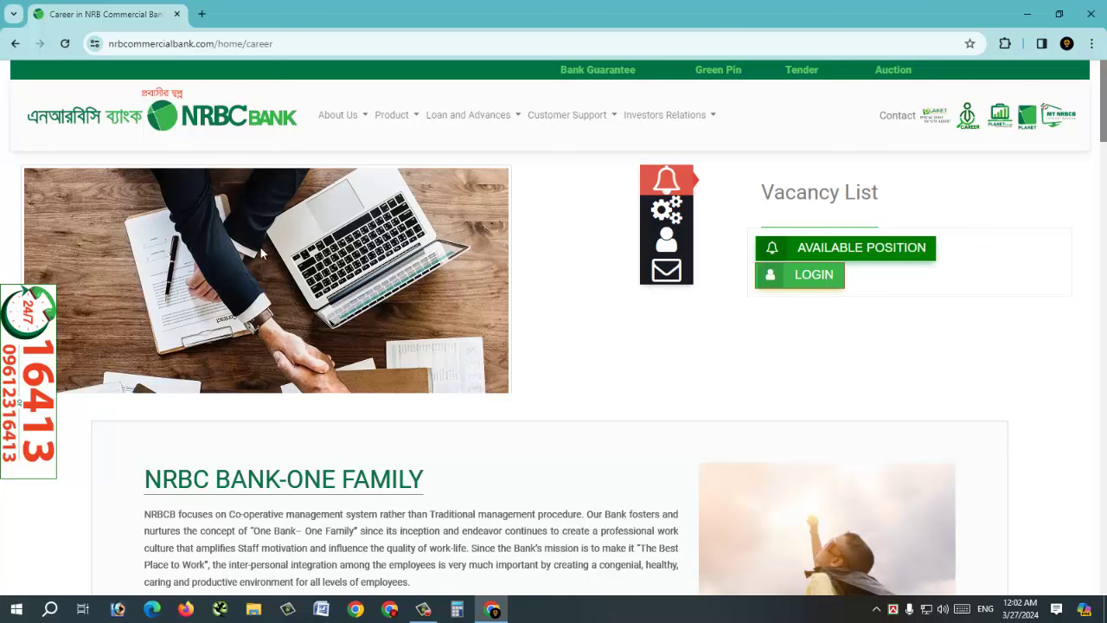
{"action": "left_click", "coordinate": [876, 258]}
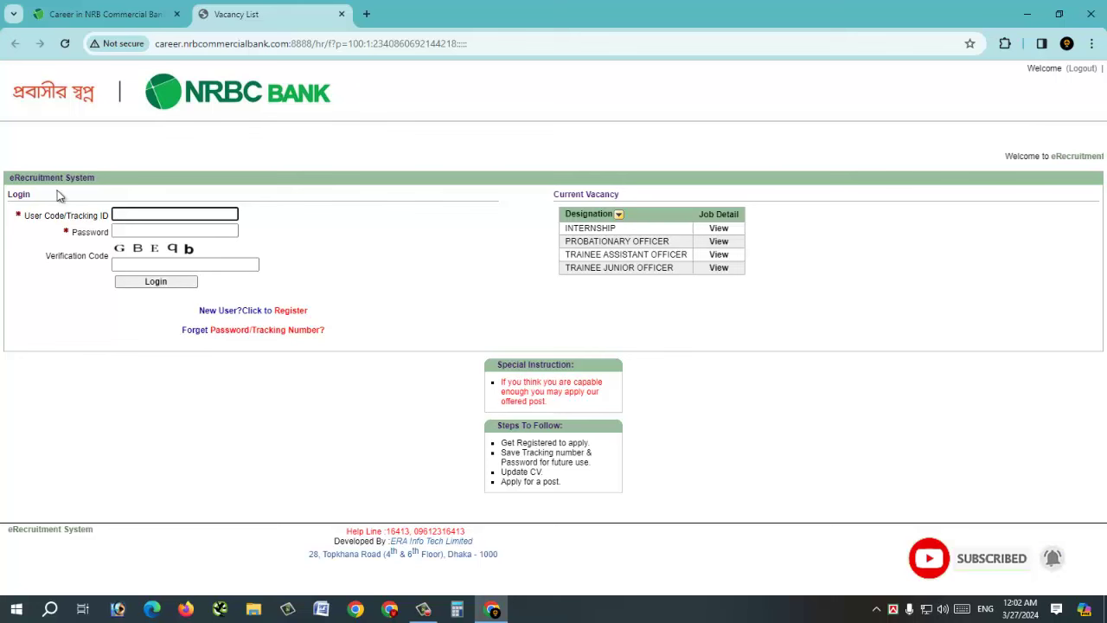
- Go from the login form to the 'New User? Click to Register' applicant form
{"action": "left_click", "coordinate": [158, 229]}
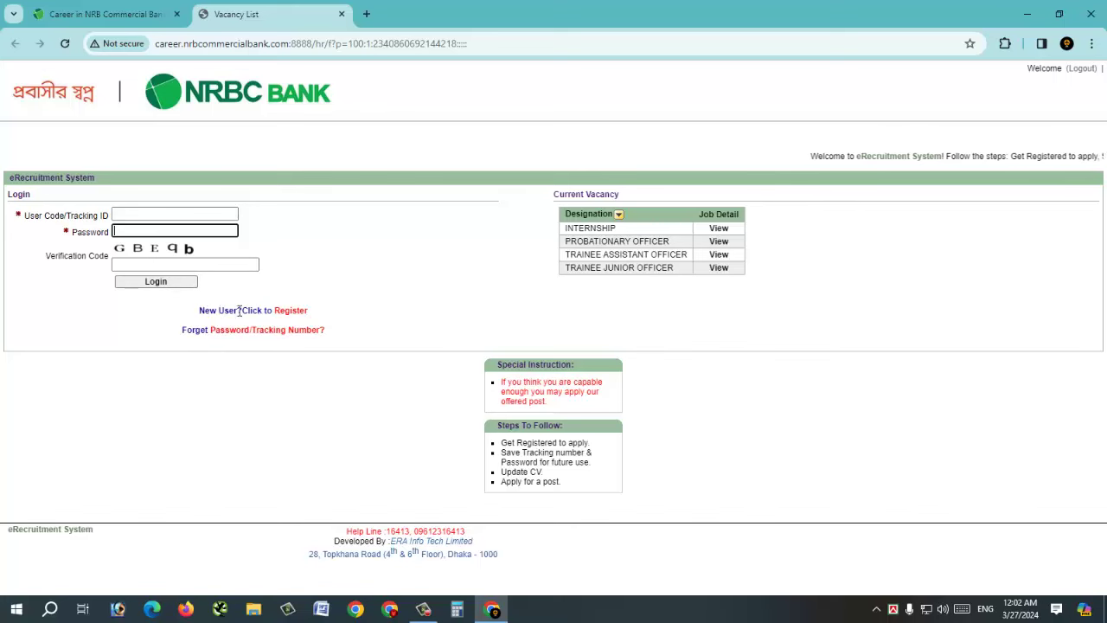
{"action": "left_click", "coordinate": [294, 313]}
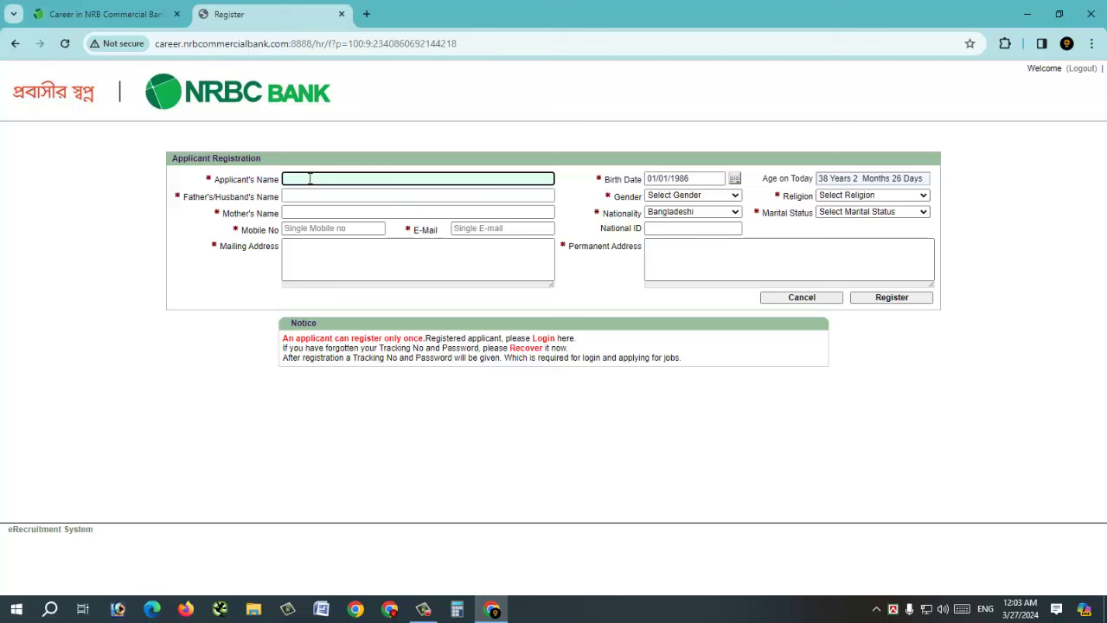
- Enter the applicant's name and pick 8th 1998 as the birth date
{"action": "type", "text": "D"}
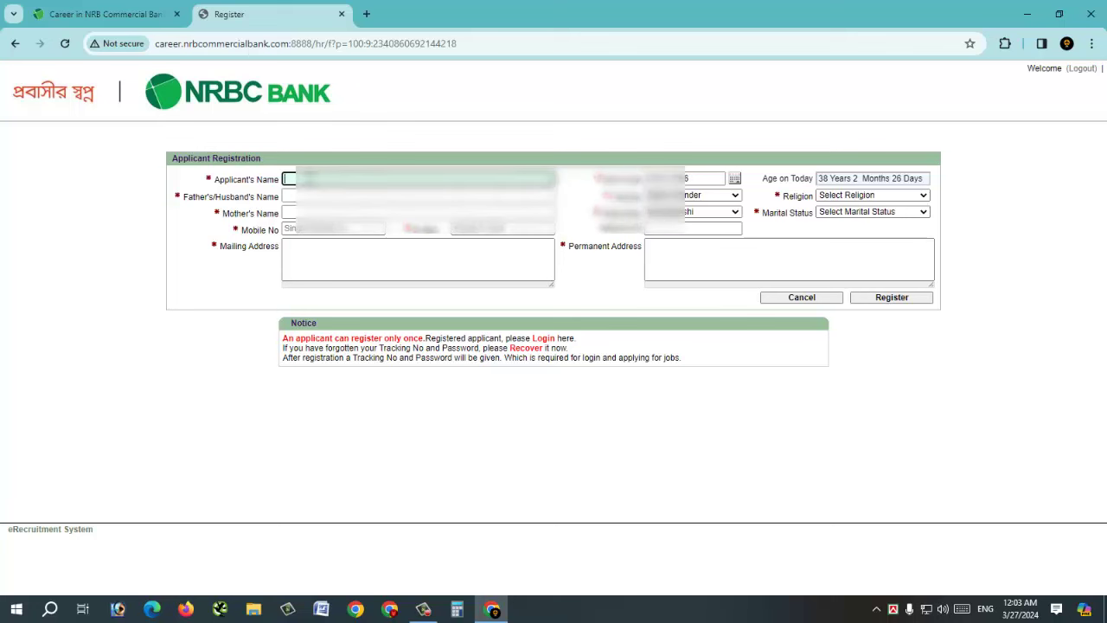
{"action": "type", "text": "U"}
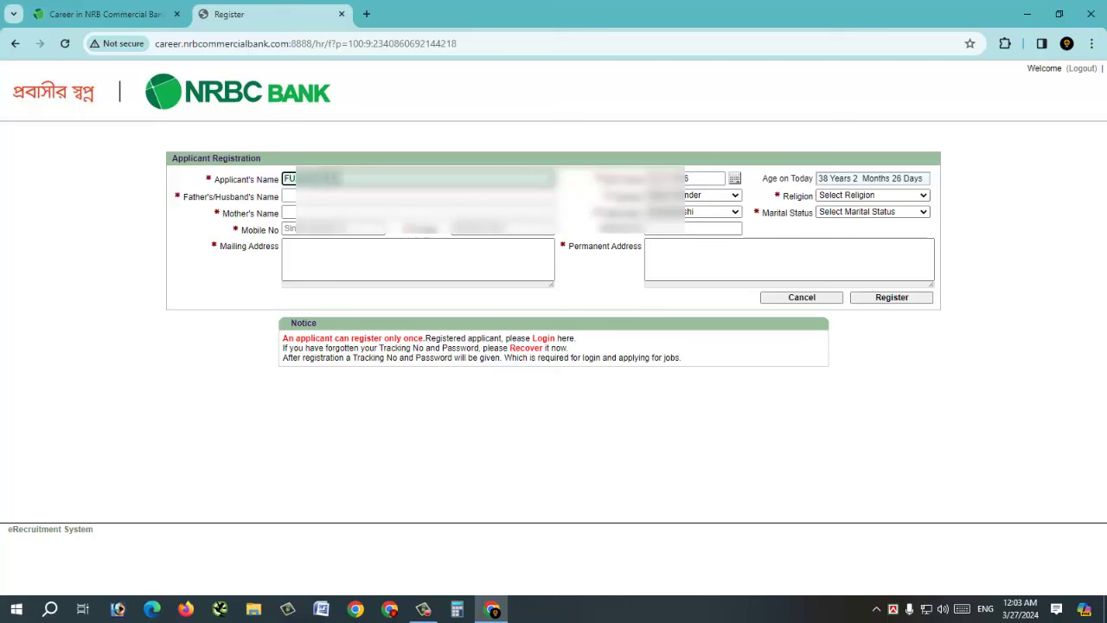
{"action": "key", "text": "Tab"}
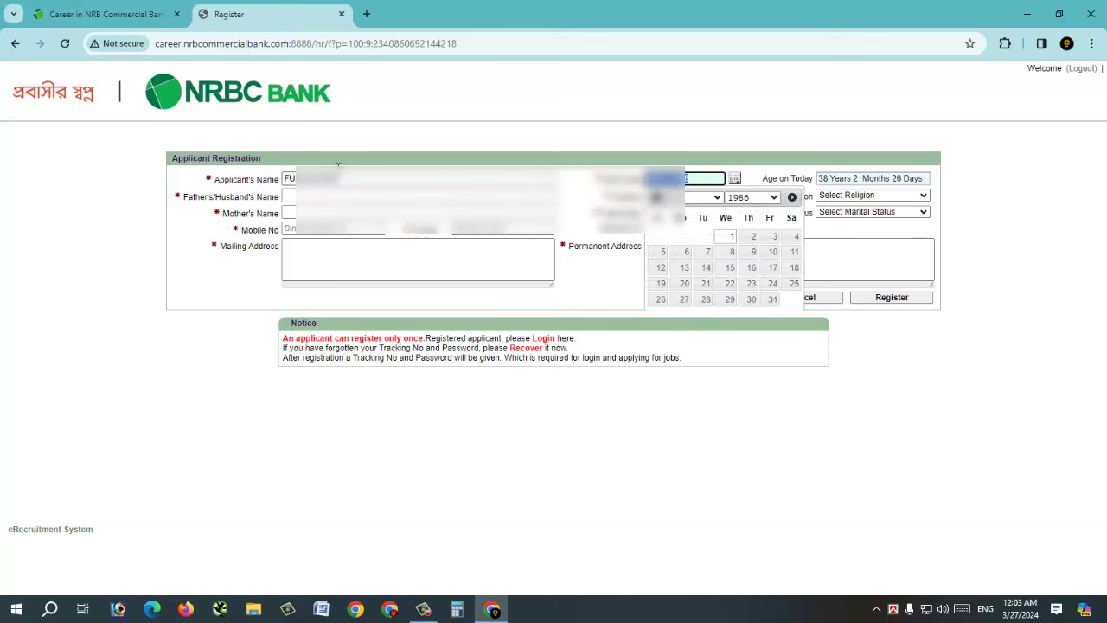
{"action": "left_click", "coordinate": [749, 197]}
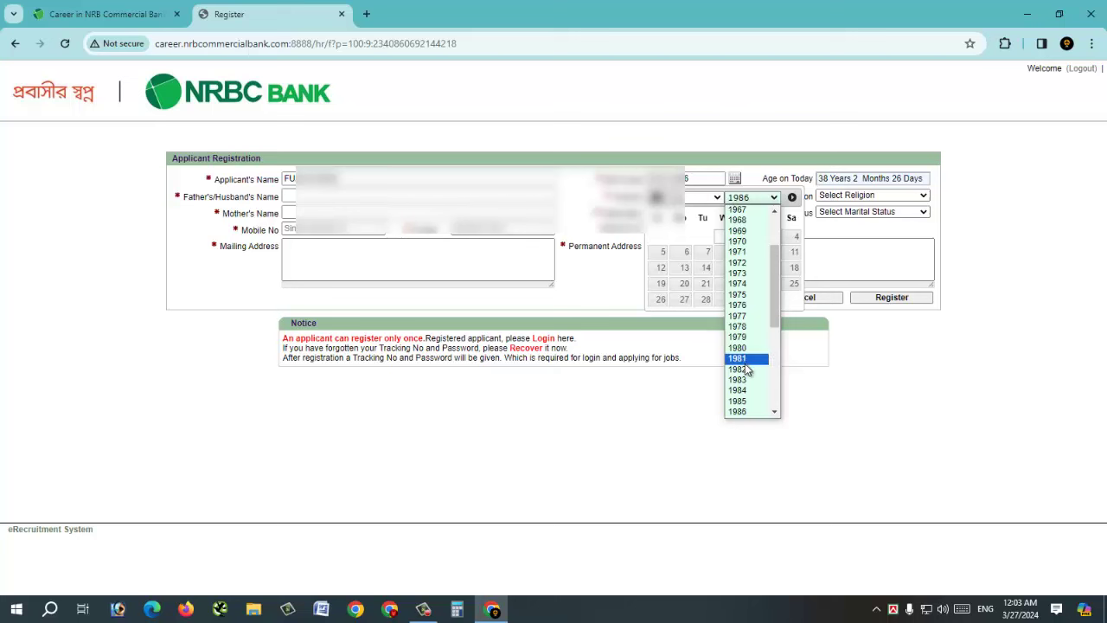
{"action": "scroll", "coordinate": [751, 403], "scroll_direction": "down", "scroll_amount": 2}
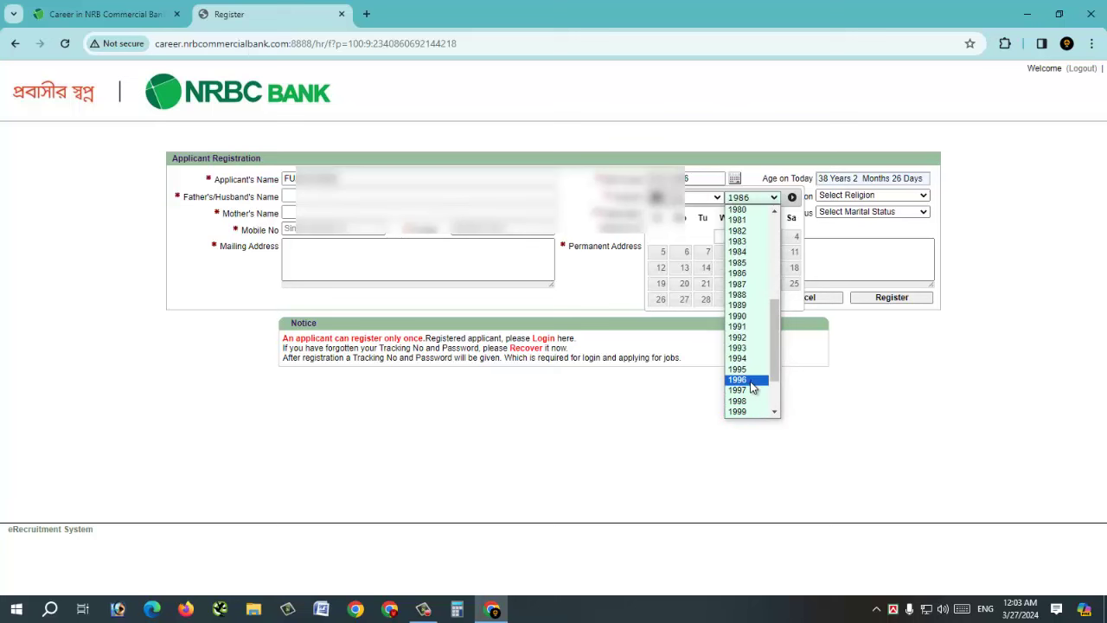
{"action": "left_click", "coordinate": [749, 403]}
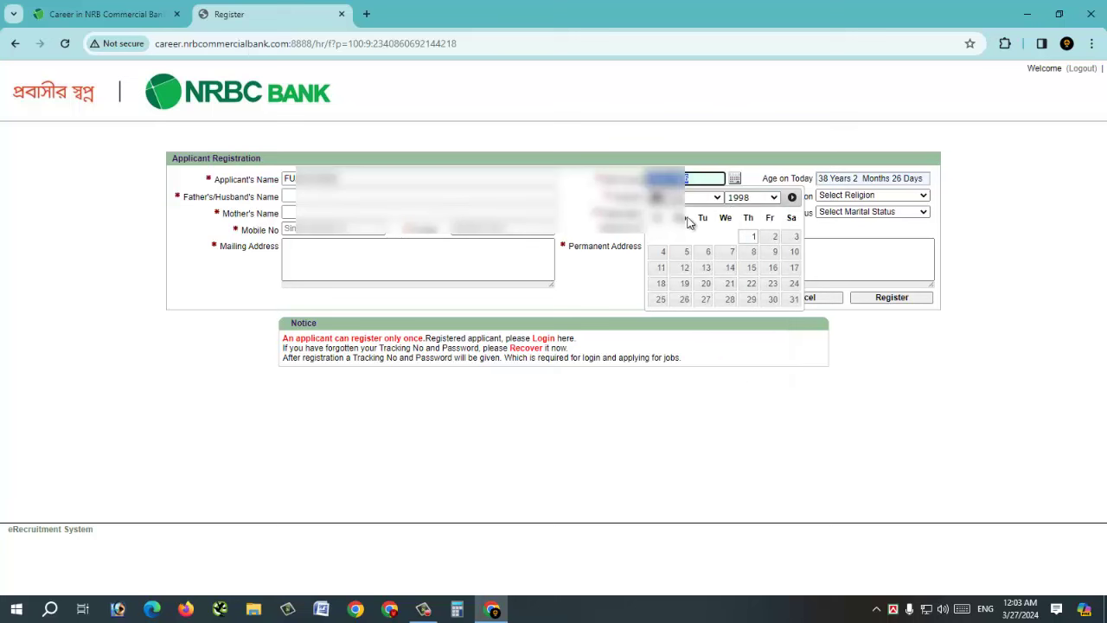
{"action": "left_click", "coordinate": [754, 252]}
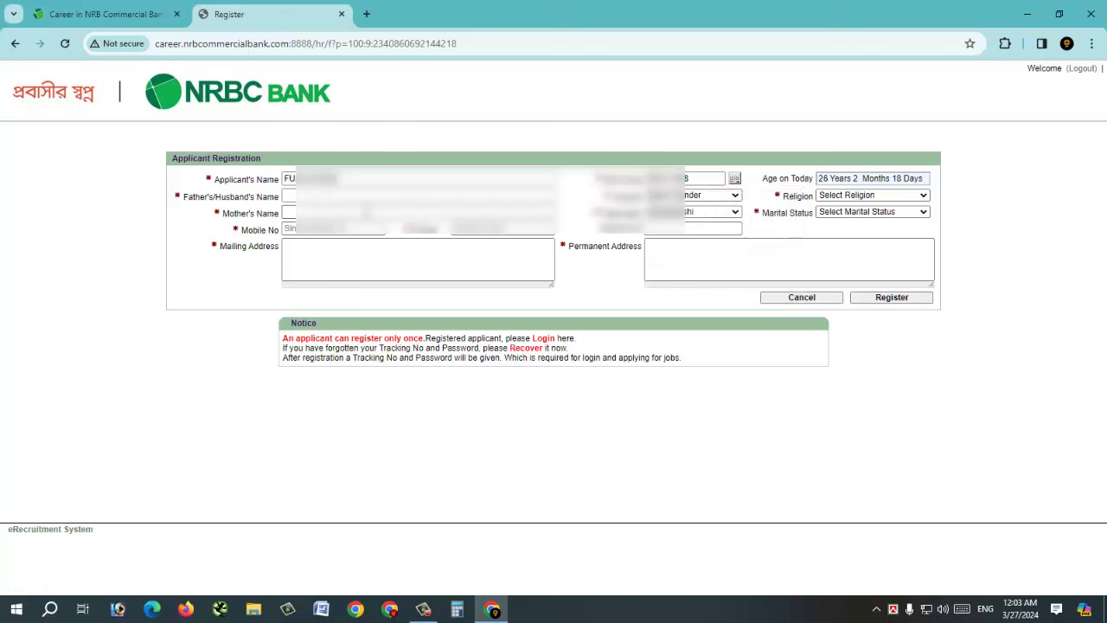
- Fill in father's name, gender, religion Islam, mother's name and marital status Single
{"action": "left_click", "coordinate": [340, 197]}
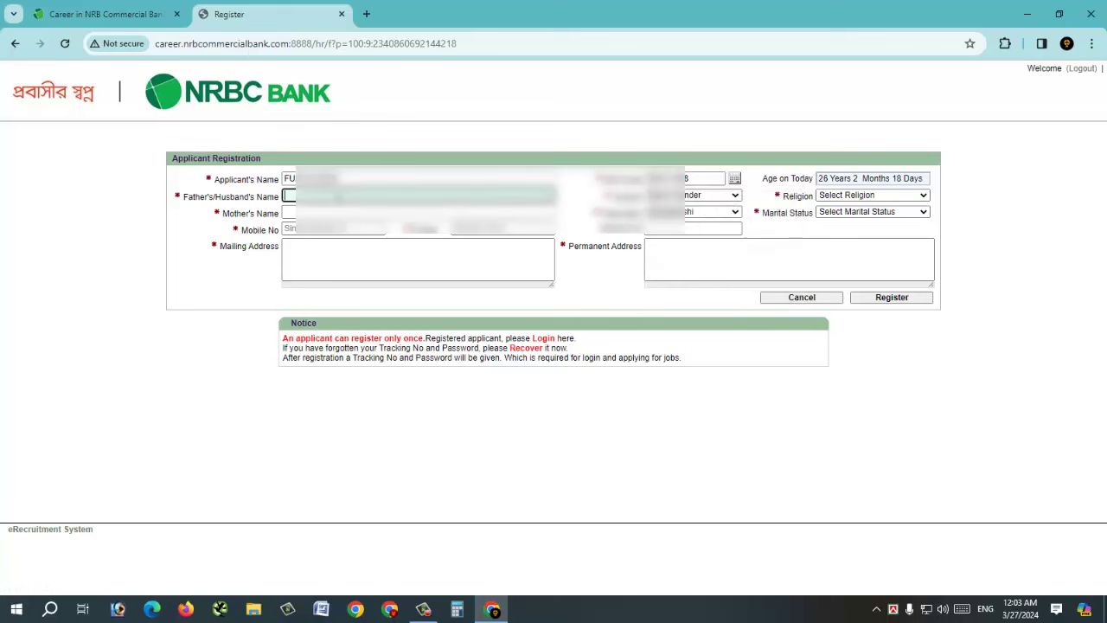
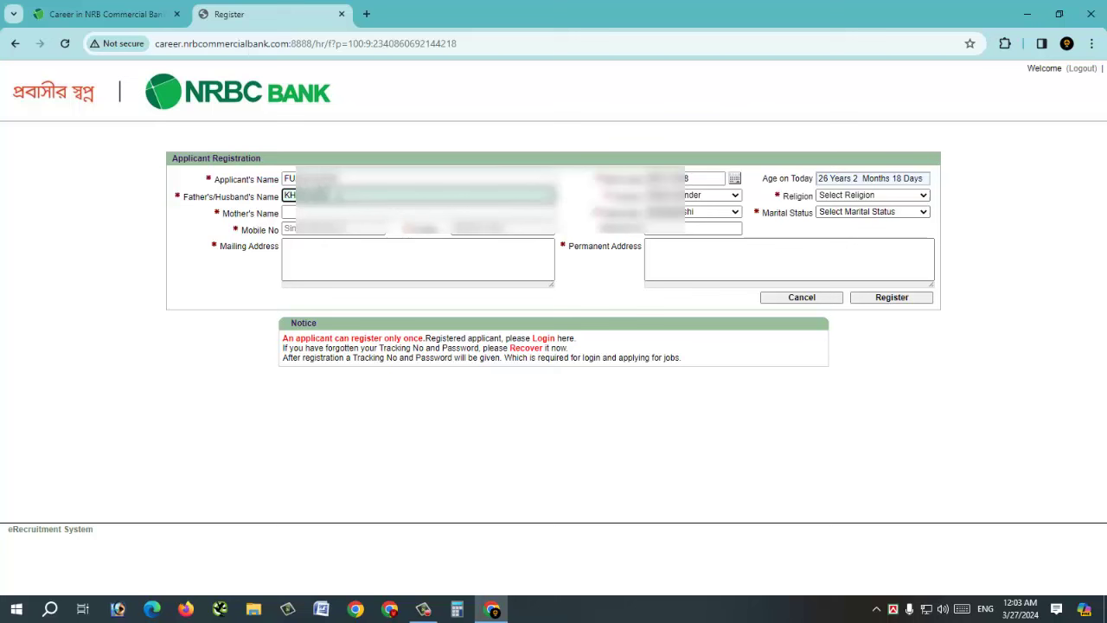
{"action": "key", "text": "Tab"}
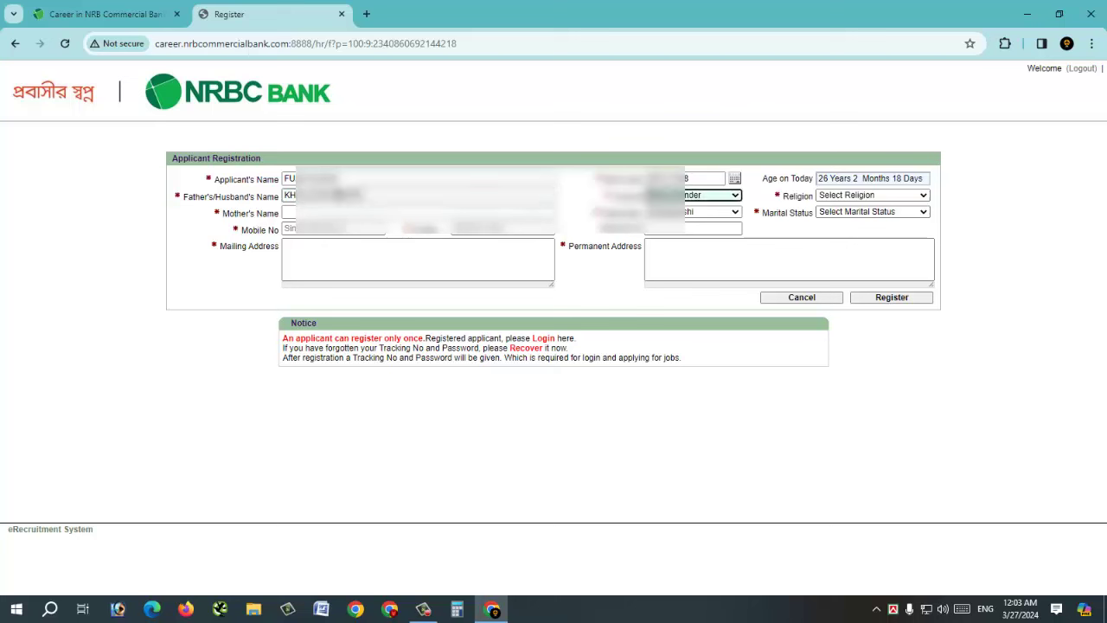
{"action": "key", "text": "m"}
{"action": "left_click", "coordinate": [872, 195]}
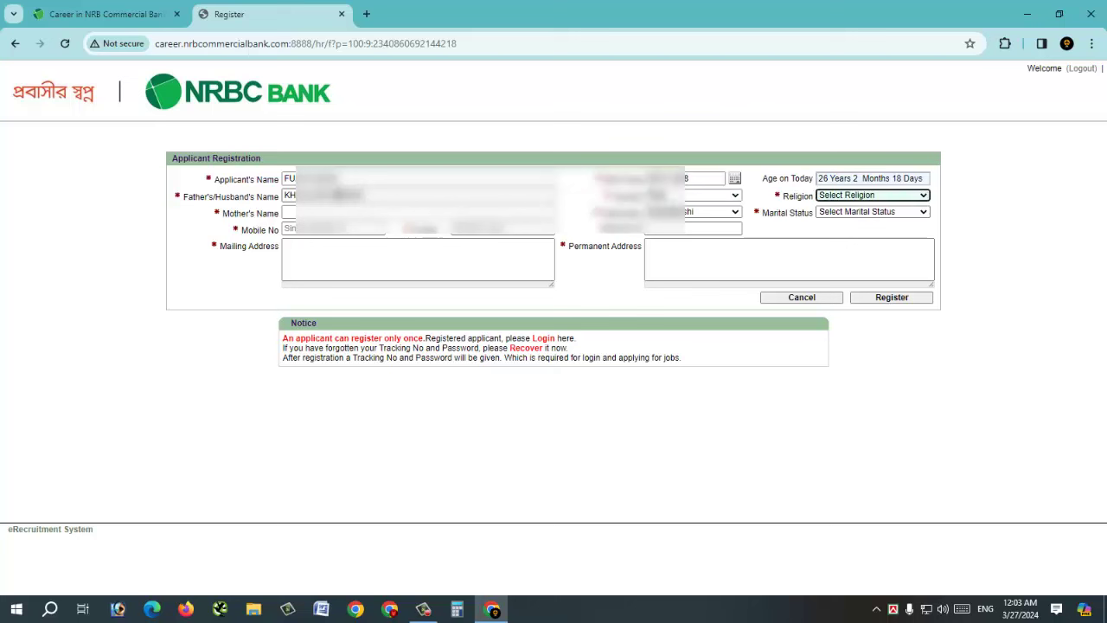
{"action": "key", "text": "i"}
{"action": "key", "text": "Tab"}
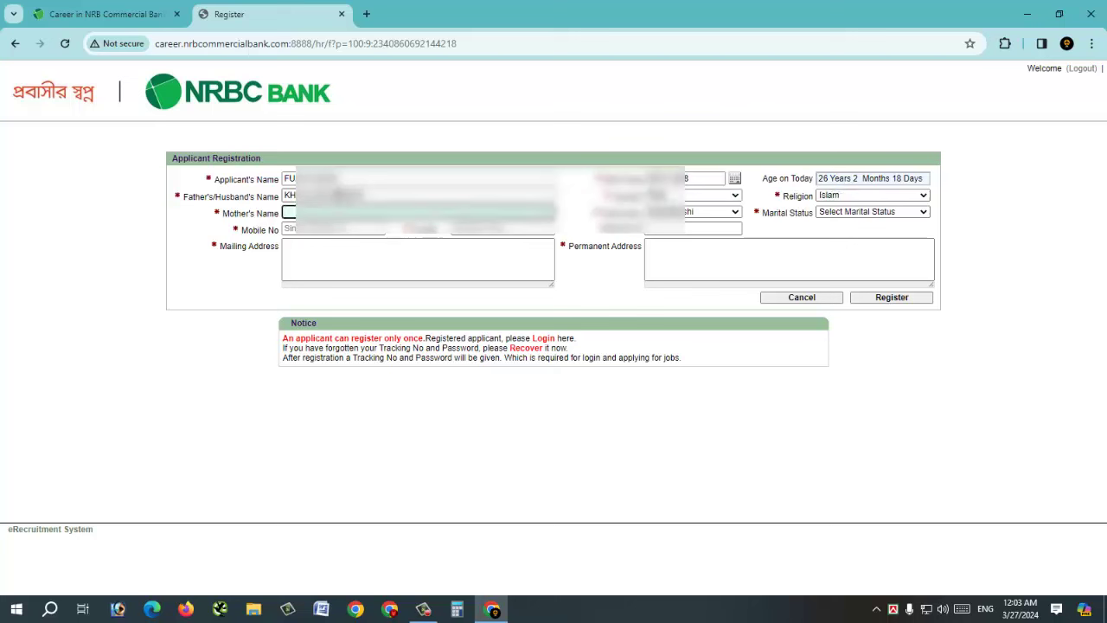
{"action": "type", "text": "RA"}
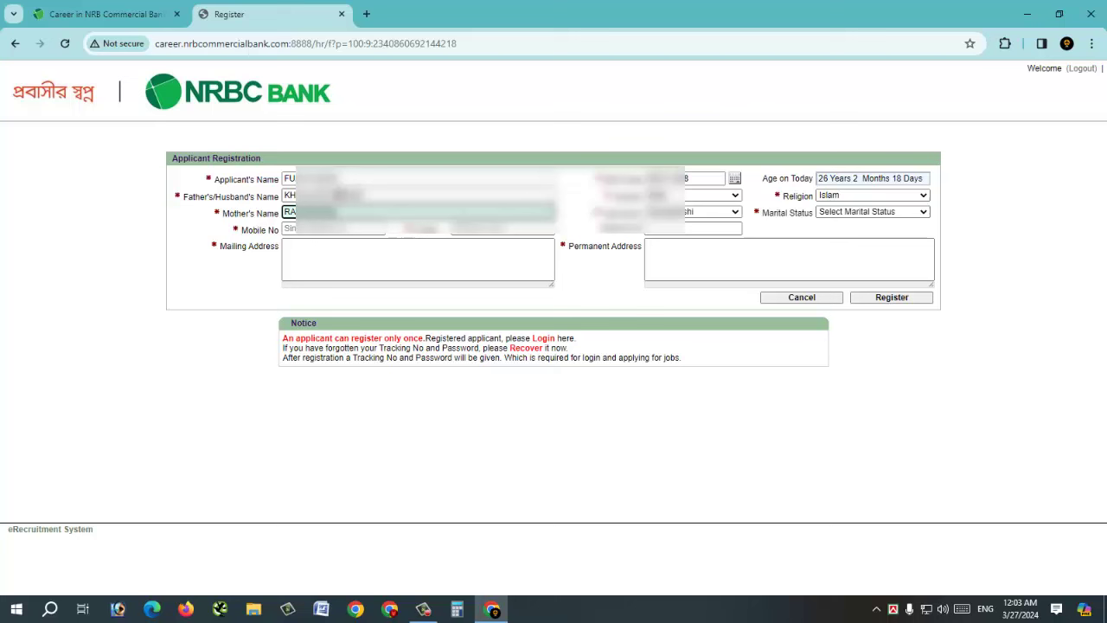
{"action": "key", "text": "Tab"}
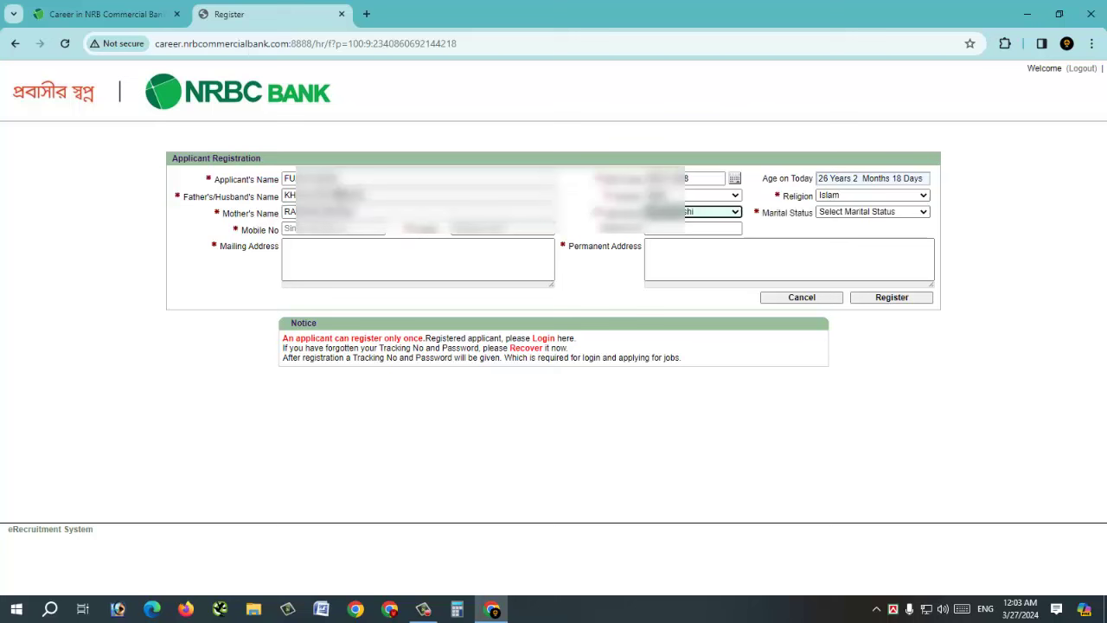
{"action": "key", "text": "Tab"}
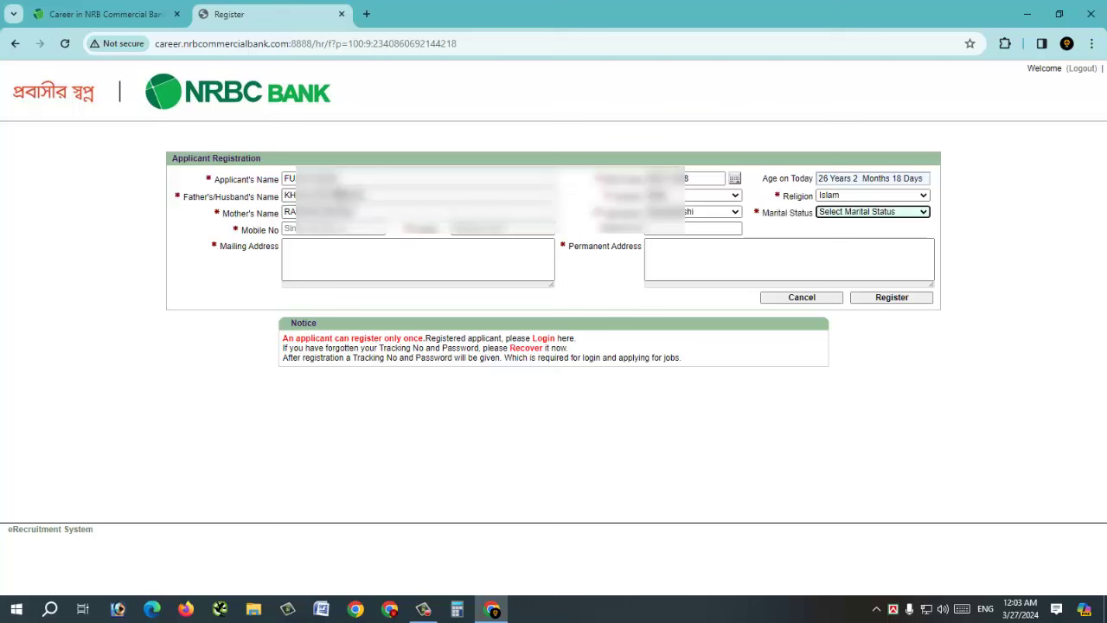
{"action": "key", "text": "Down"}
- Enter the mobile number and the remaining contact and ID fields
{"action": "key", "text": "Tab"}
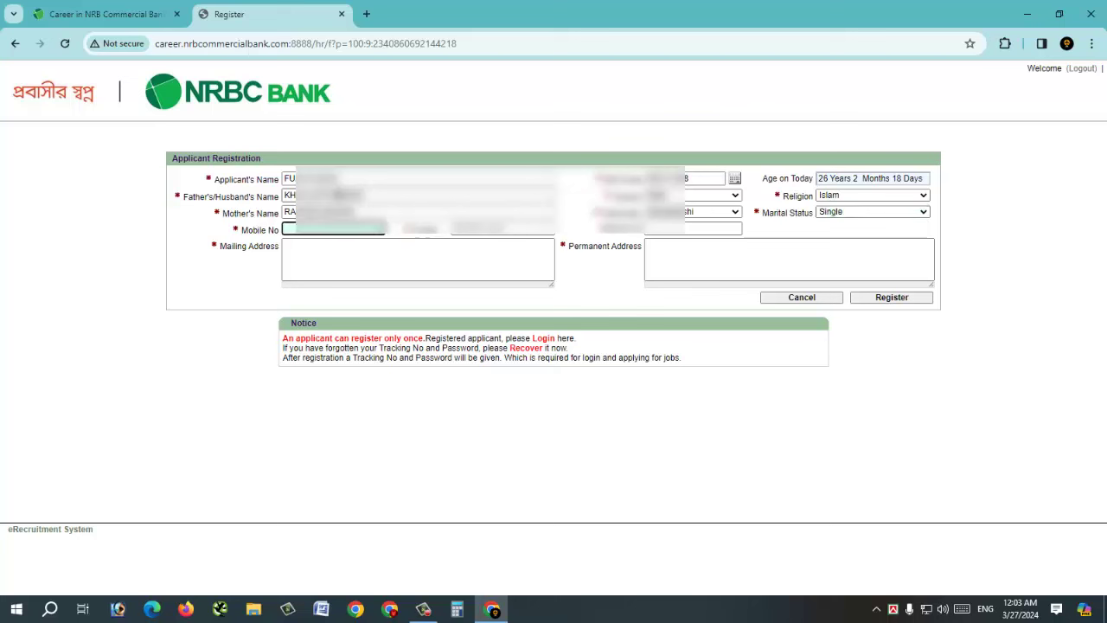
{"action": "type", "text": "17"}
{"action": "key", "text": "Tab"}
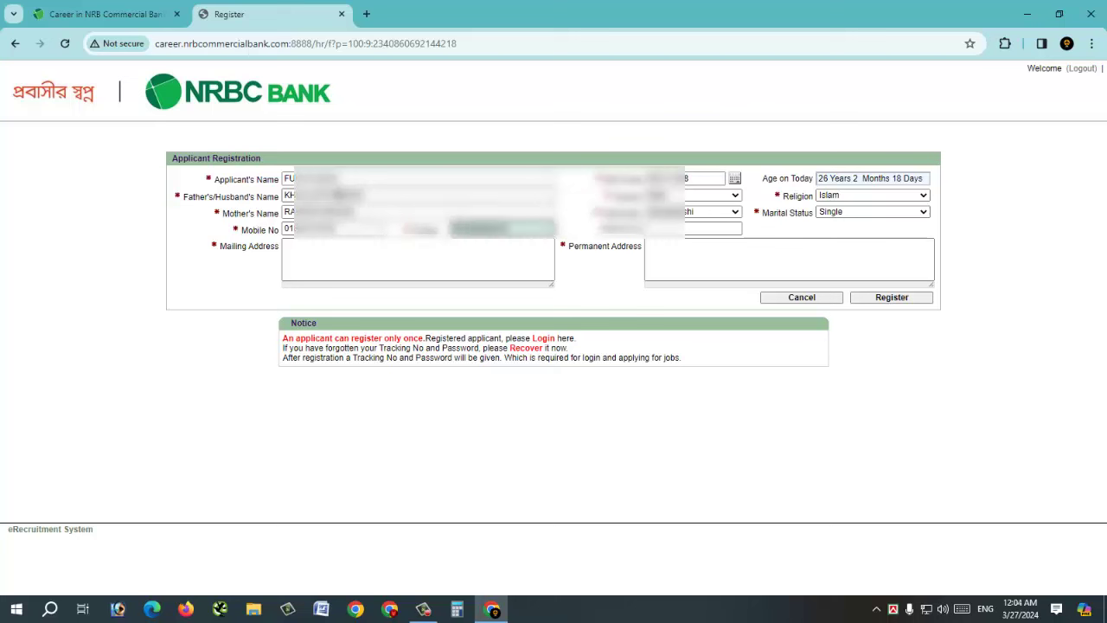
{"action": "key", "text": "Tab"}
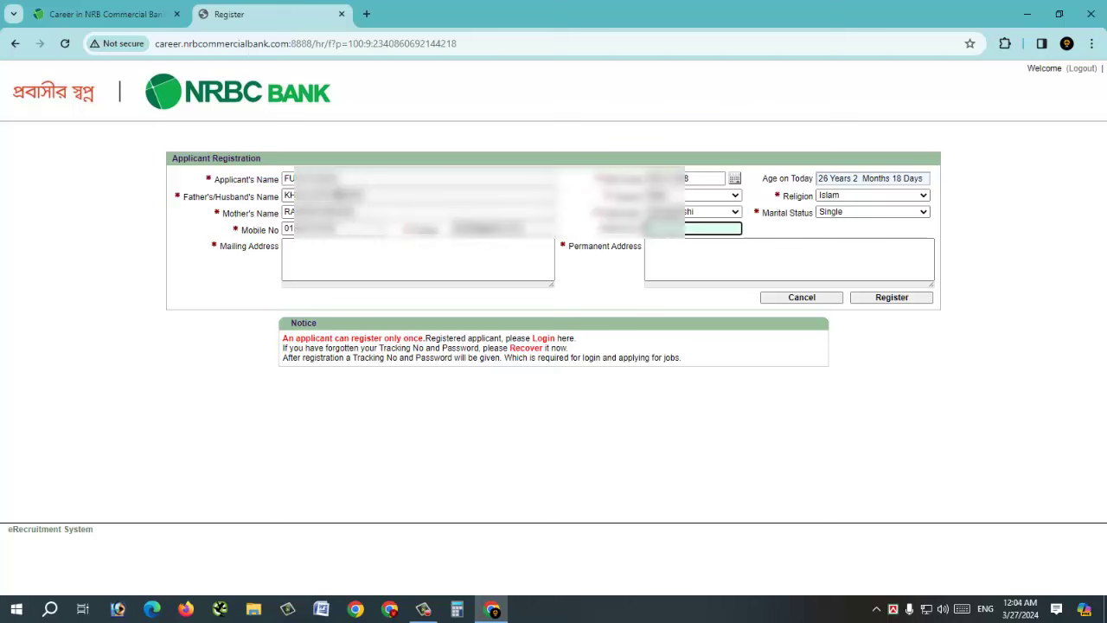
{"action": "type", "text": "fuad"}
- Type the mailing address, copy it into Permanent Address, and submit the registration
{"action": "left_click", "coordinate": [417, 259]}
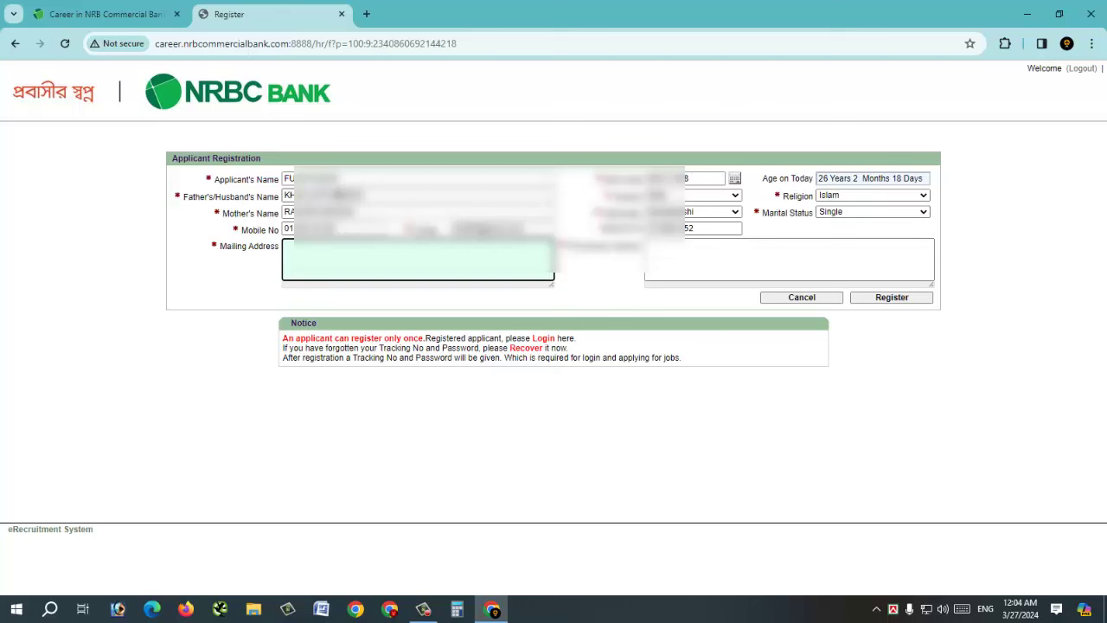
{"action": "key", "text": "BackSpace"}
{"action": "type", "text": "HOUSE"}
{"action": "key", "text": "ctrl+a"}
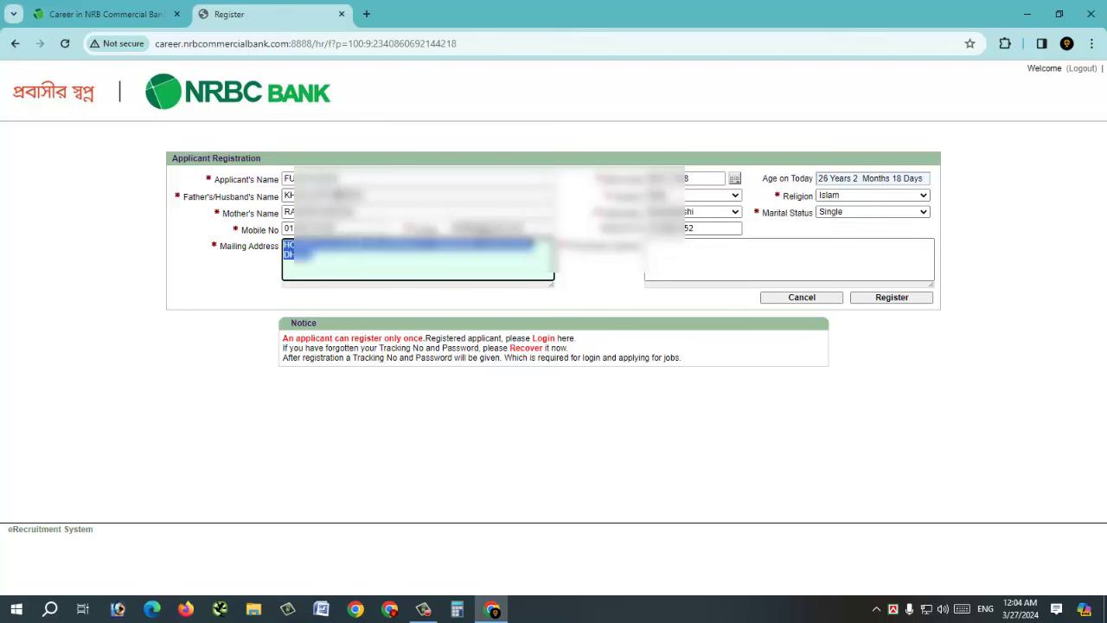
{"action": "left_click", "coordinate": [666, 274]}
{"action": "key", "text": "ctrl+v"}
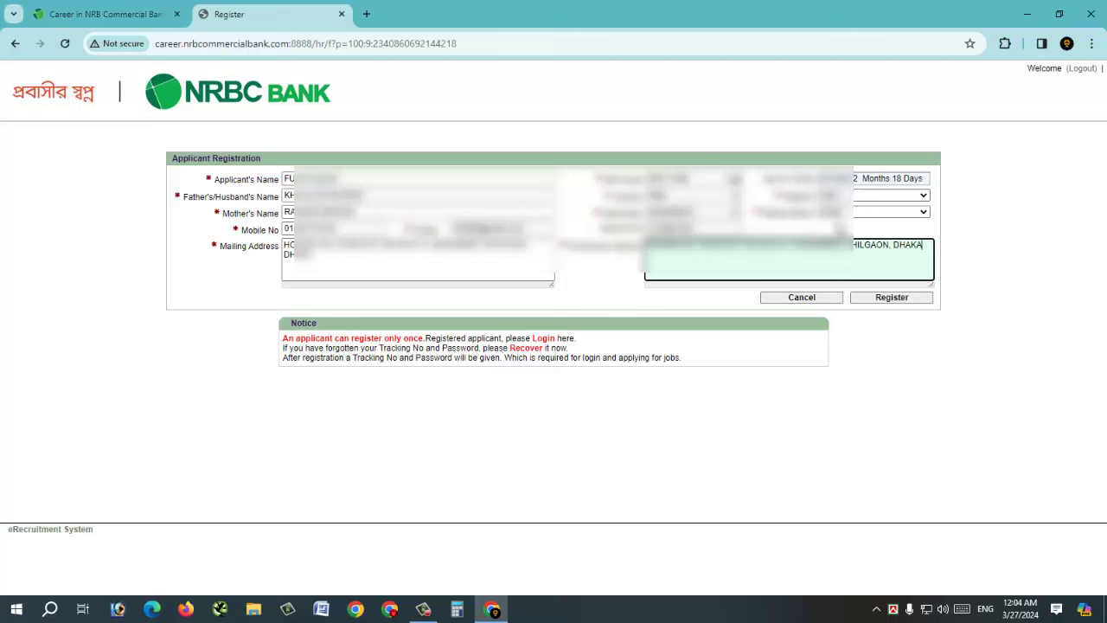
{"action": "left_click", "coordinate": [885, 303]}
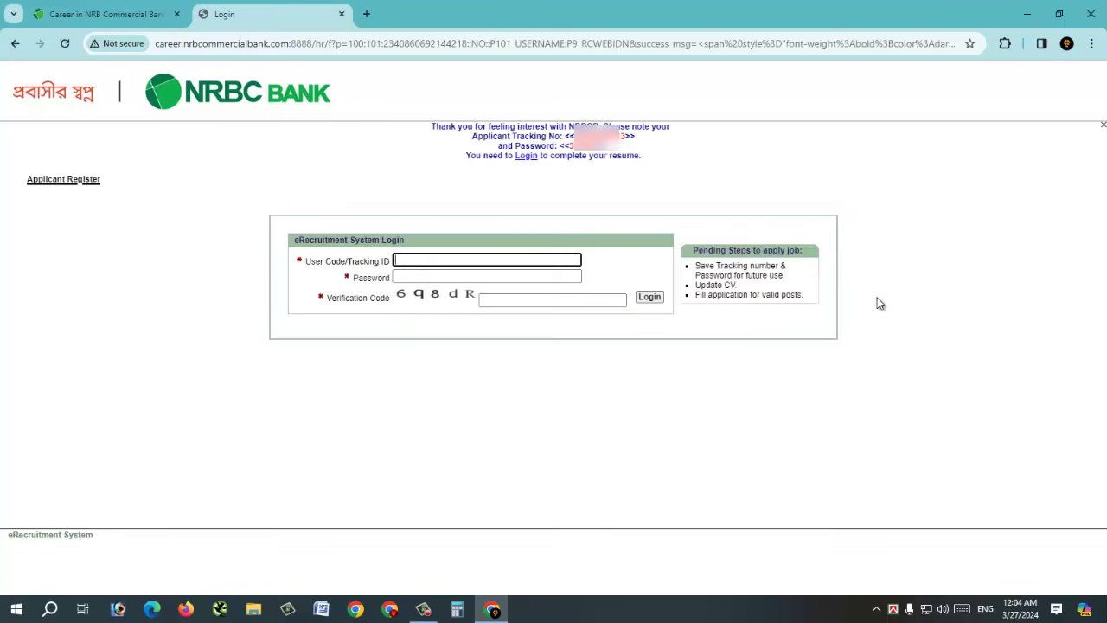
- Paste the tracking-number and password message into a new Word document and copy the password
{"action": "left_click_drag", "start_coordinate": [431, 126], "coordinate": [690, 170]}
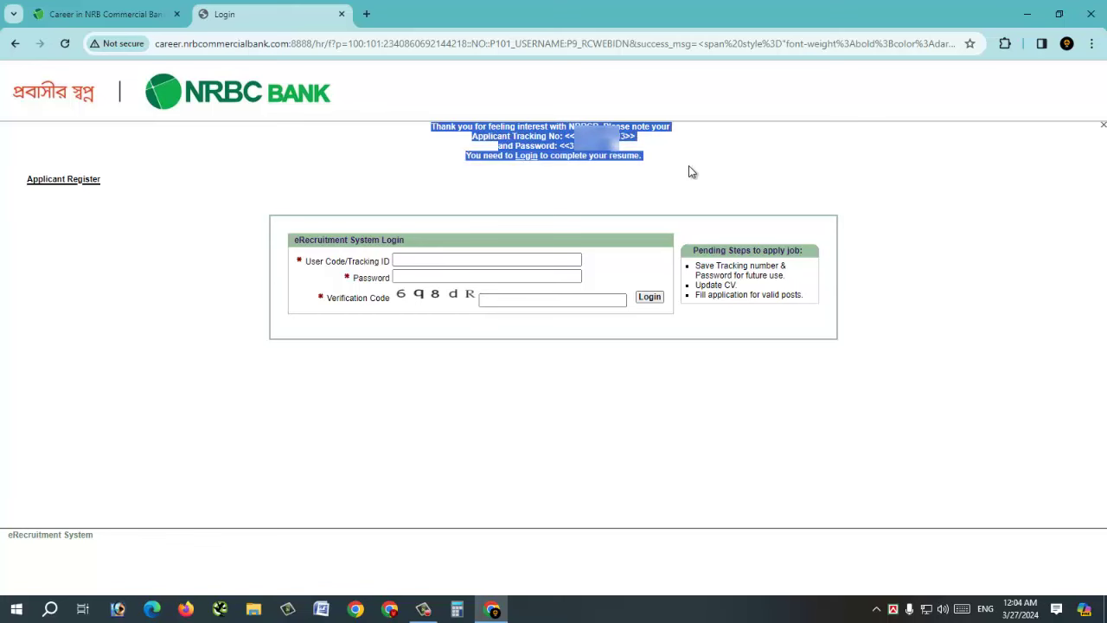
{"action": "left_click", "coordinate": [334, 611]}
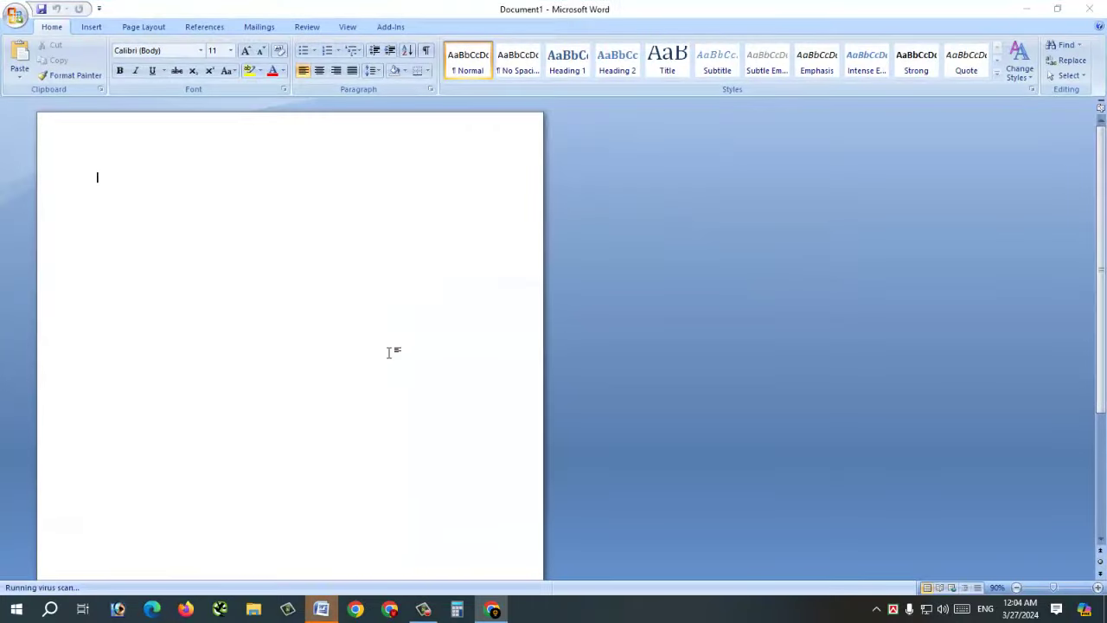
{"action": "key", "text": "ctrl+v"}
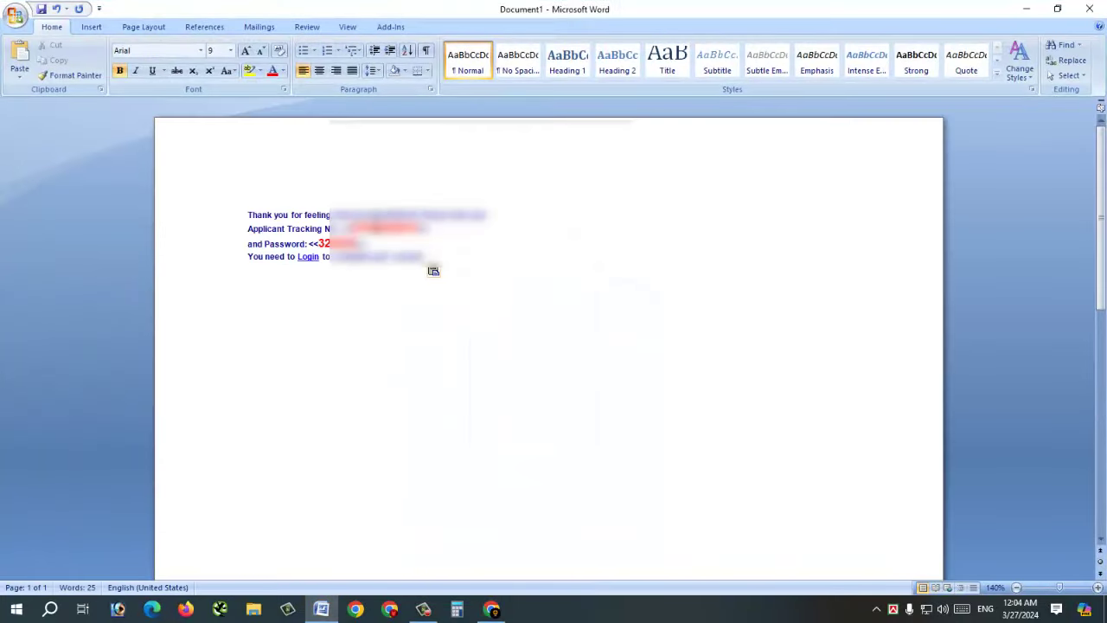
{"action": "double_click", "coordinate": [385, 229]}
{"action": "right_click", "coordinate": [377, 230]}
{"action": "key", "text": "Escape"}
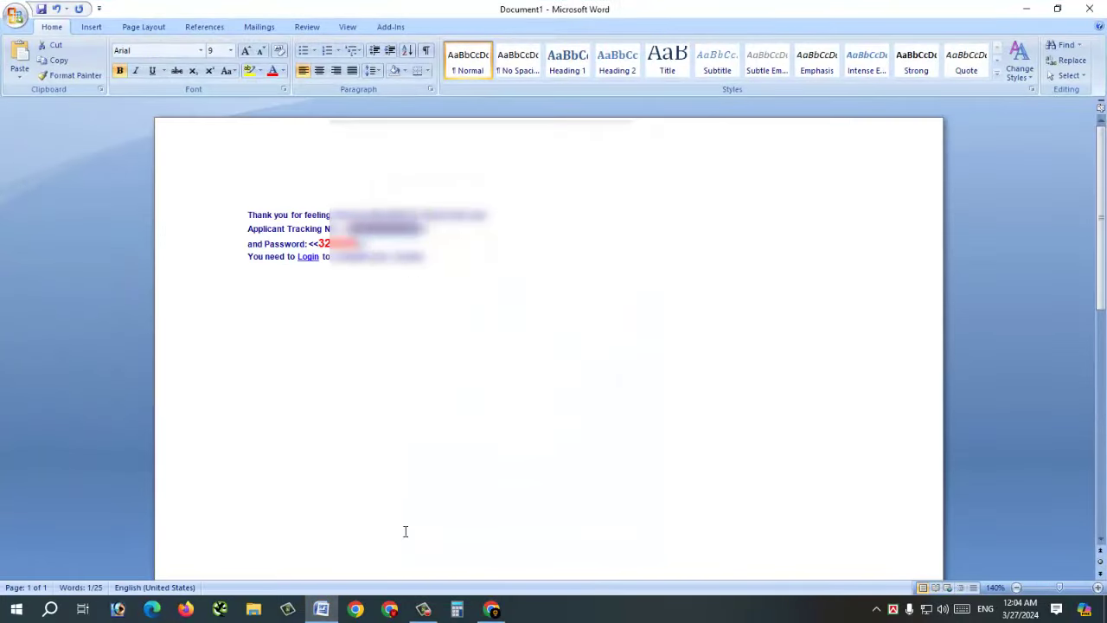
- Log in with the tracking number, pasted password and verification code
{"action": "left_click", "coordinate": [491, 609]}
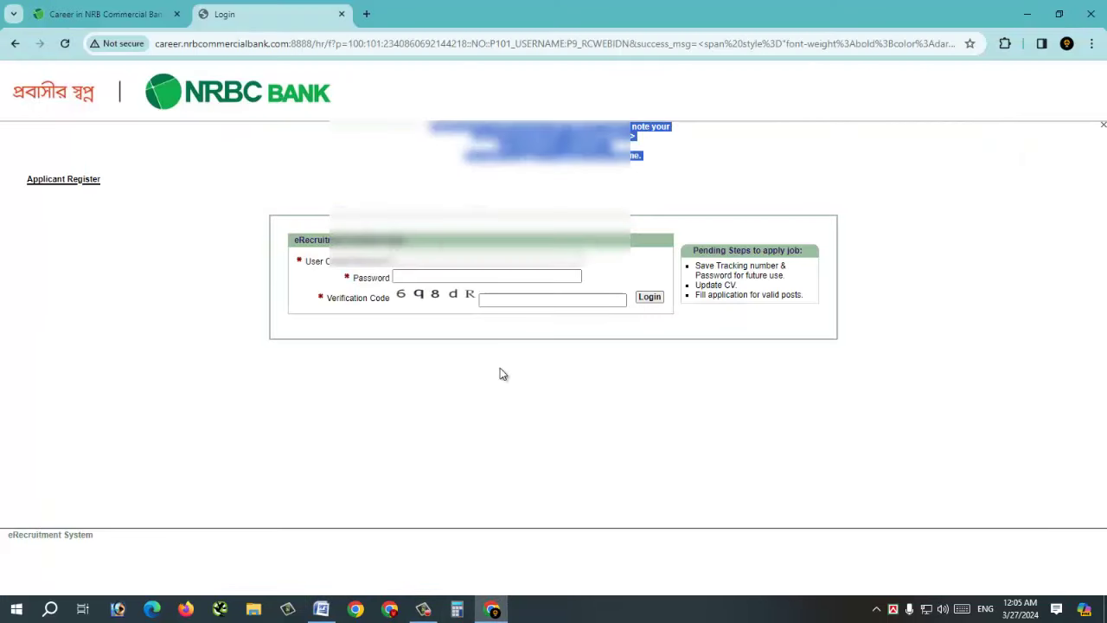
{"action": "left_click", "coordinate": [433, 259]}
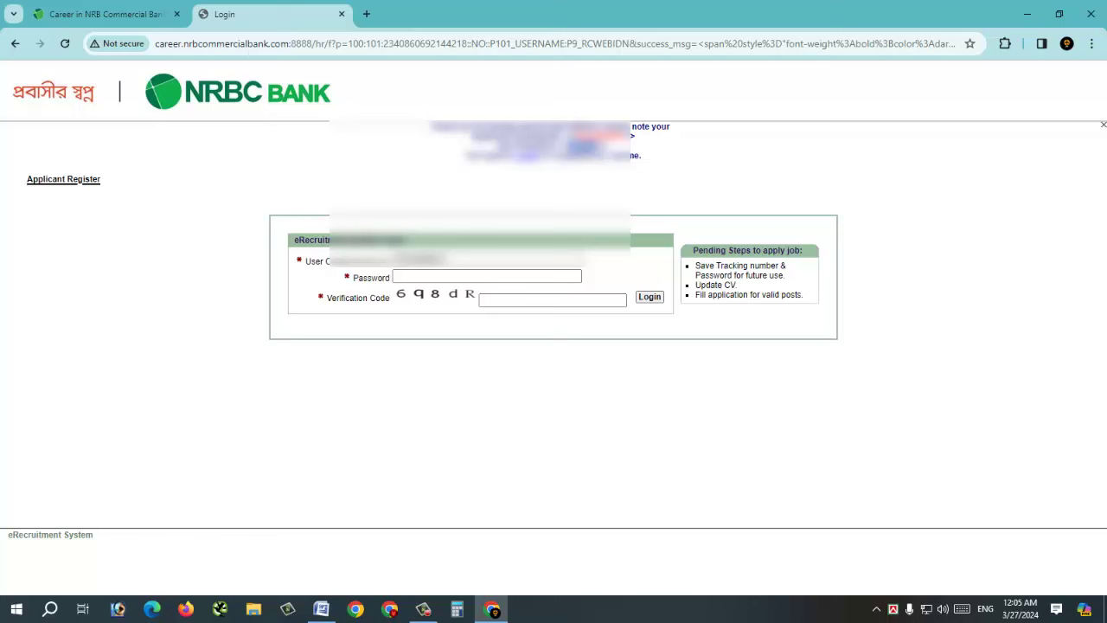
{"action": "left_click", "coordinate": [484, 277]}
{"action": "key", "text": "ctrl+v"}
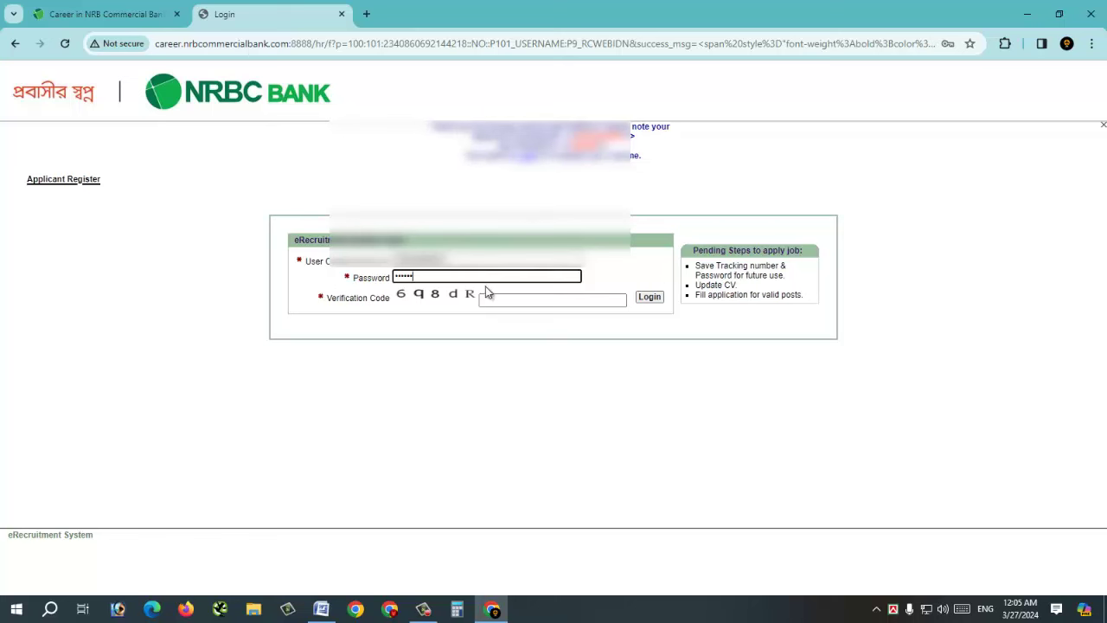
{"action": "left_click", "coordinate": [493, 298]}
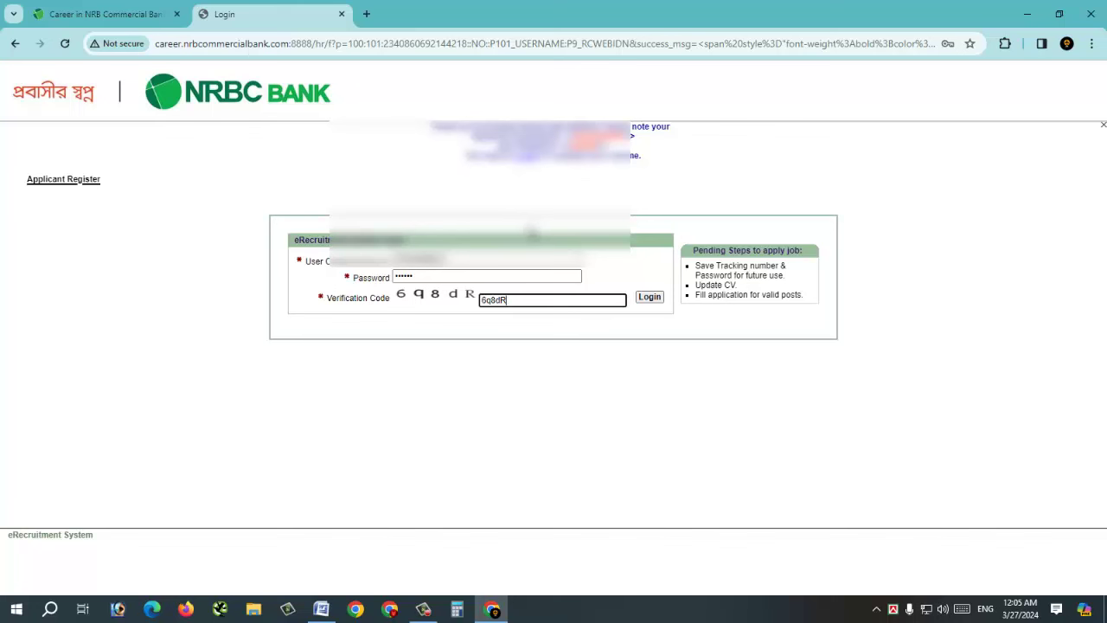
{"action": "left_click", "coordinate": [657, 300]}
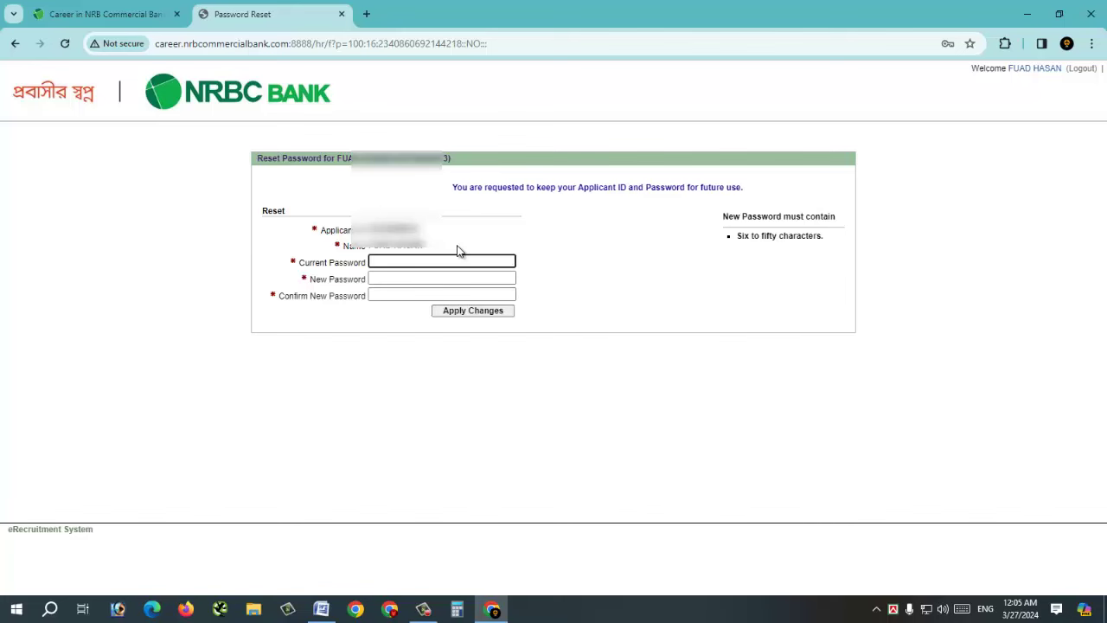
- Paste the temporary password as current, enter the new password twice, and apply
{"action": "key", "text": "ctrl+v"}
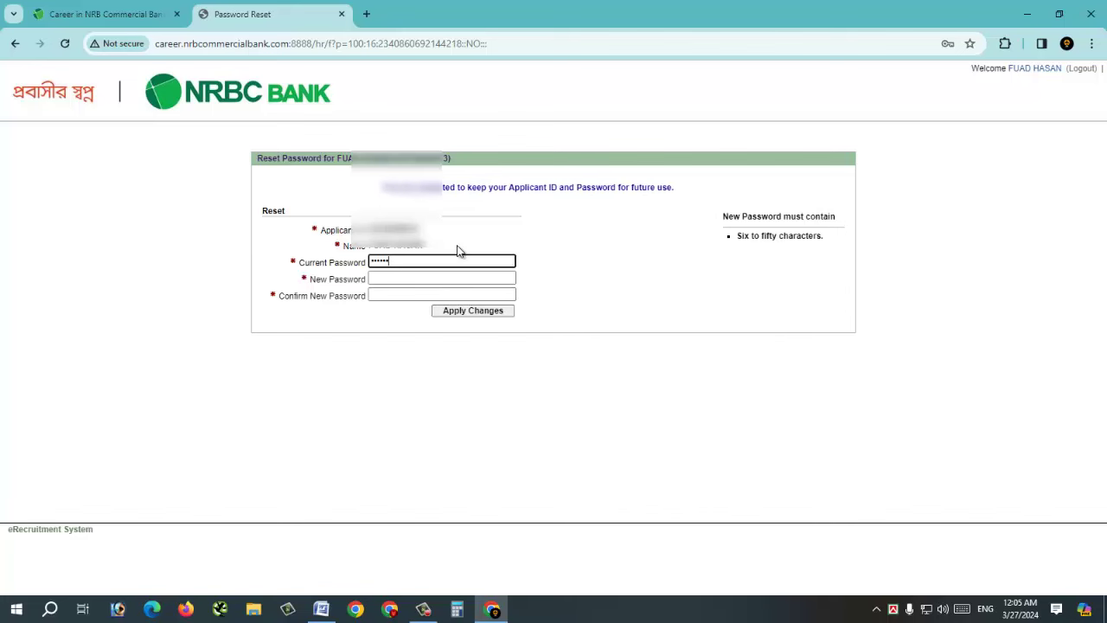
{"action": "key", "text": "Tab"}
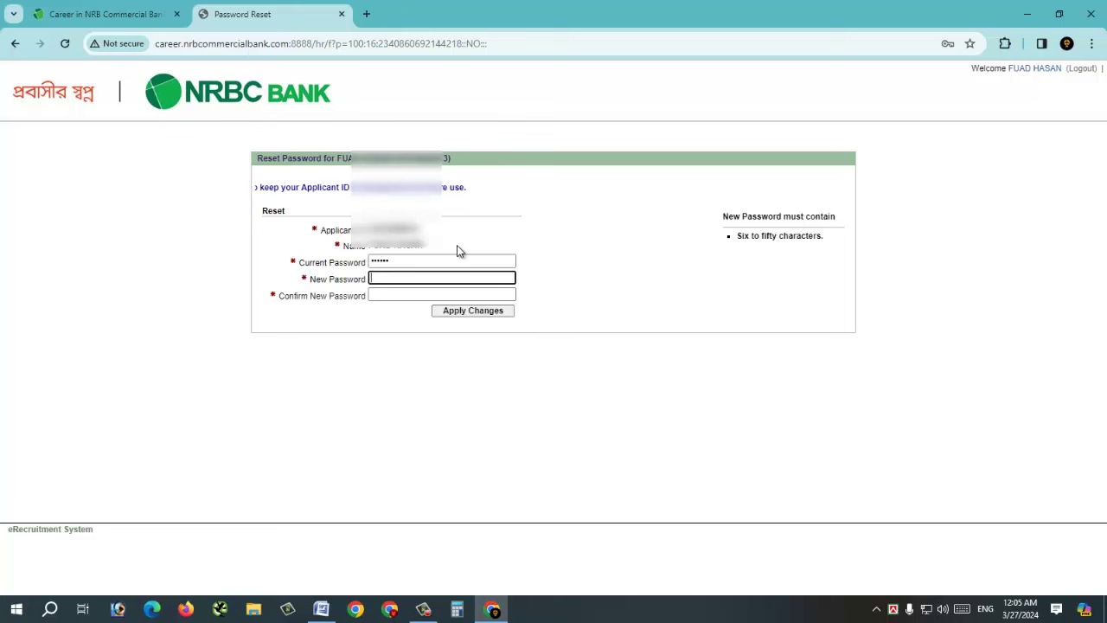
{"action": "type", "text": "•••••••••"}
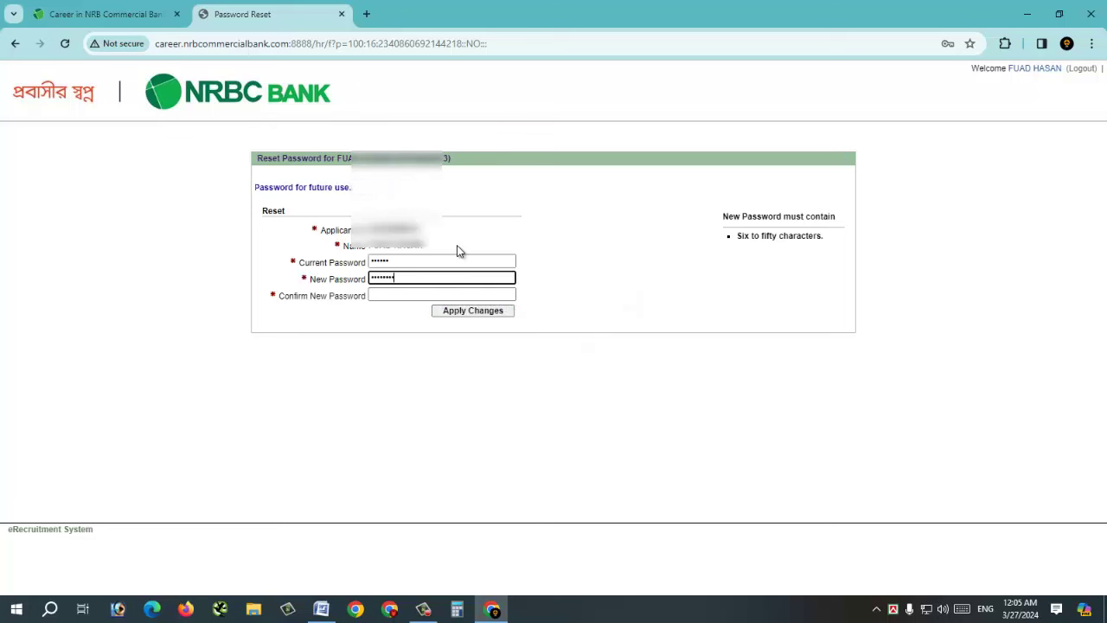
{"action": "type", "text": "•"}
{"action": "key", "text": "Tab"}
{"action": "type", "text": "••••"}
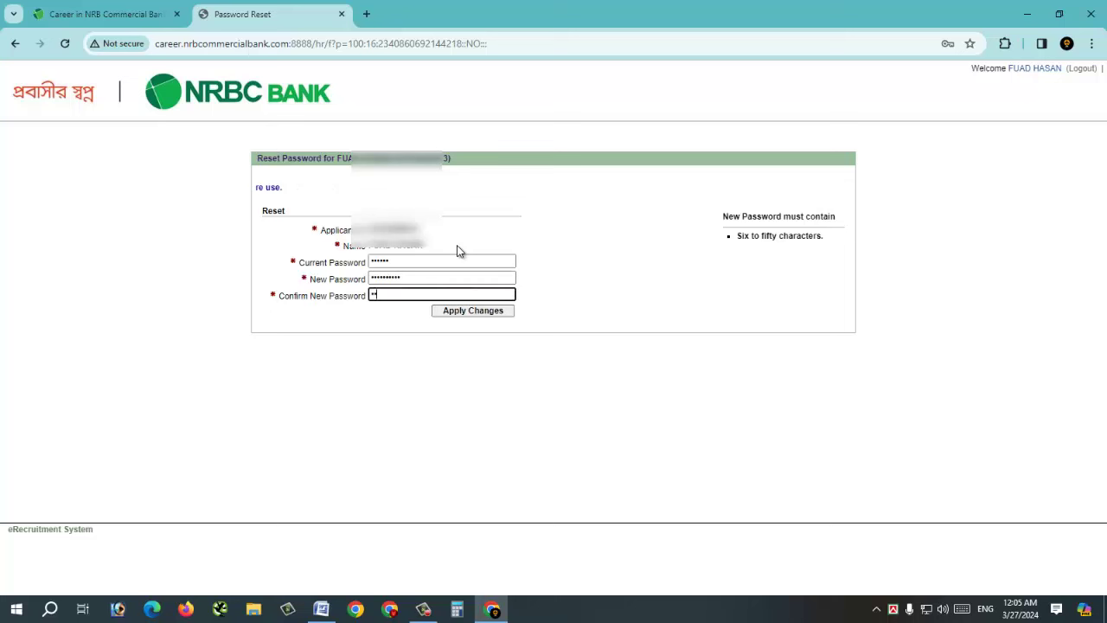
{"action": "type", "text": "••••••"}
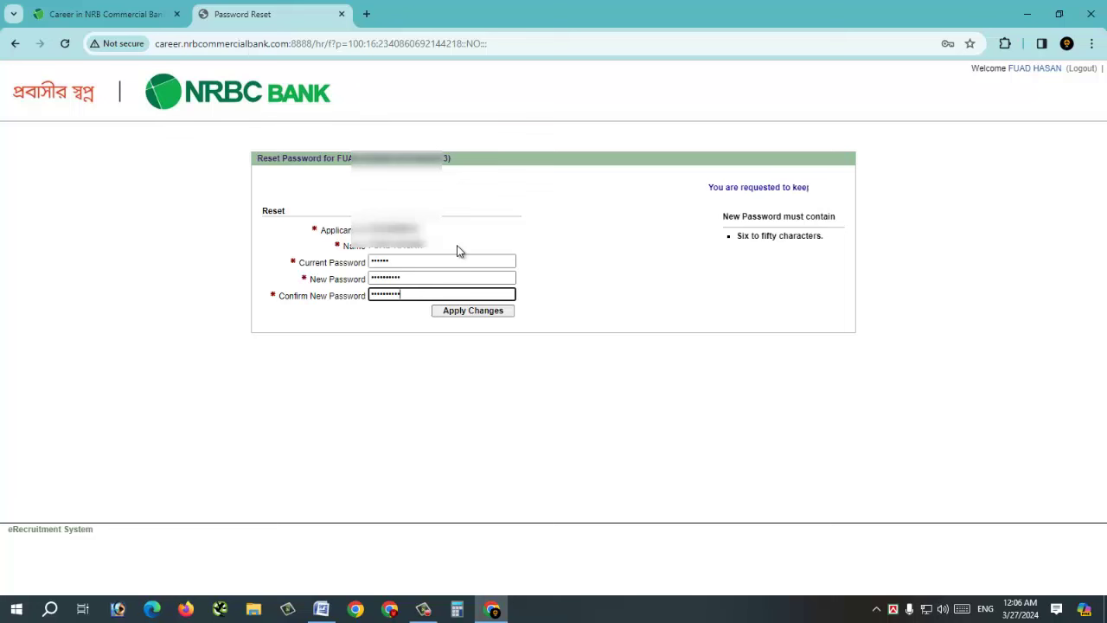
{"action": "left_click", "coordinate": [469, 315]}
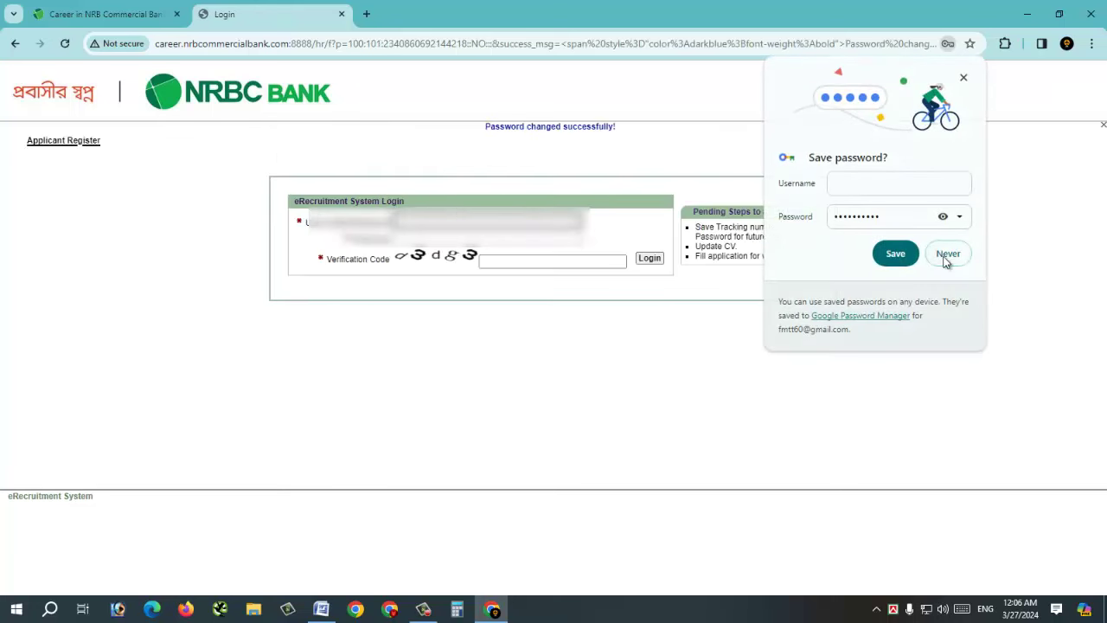
- Decline Chrome's password saving, then log in with the new password and captcha
{"action": "left_click", "coordinate": [947, 260]}
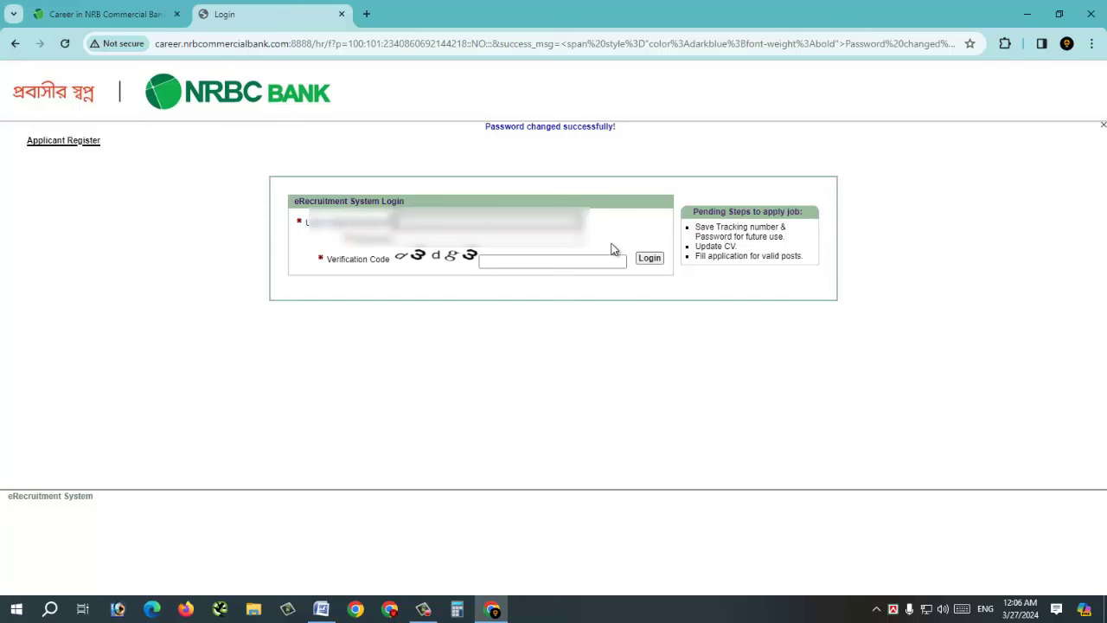
{"action": "left_click", "coordinate": [321, 609]}
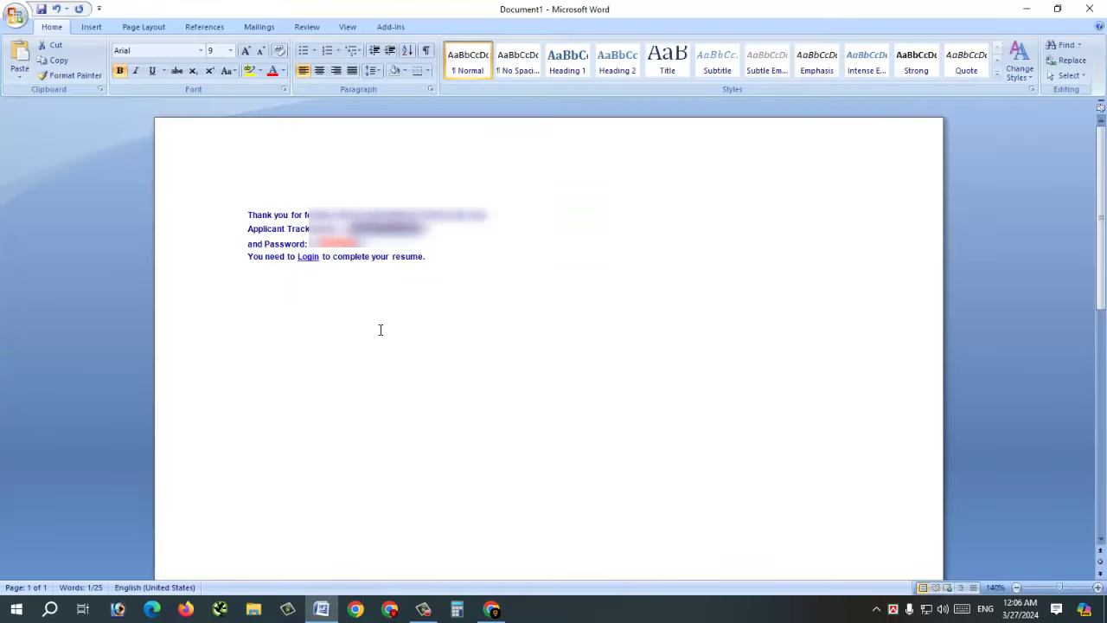
{"action": "left_click", "coordinate": [491, 609]}
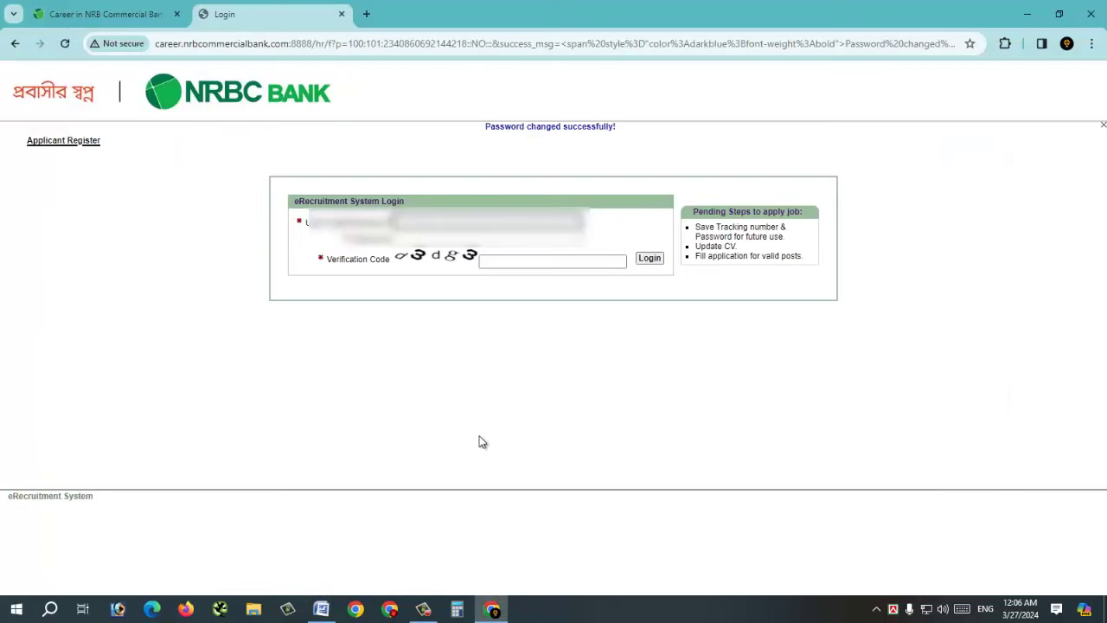
{"action": "key", "text": "Tab"}
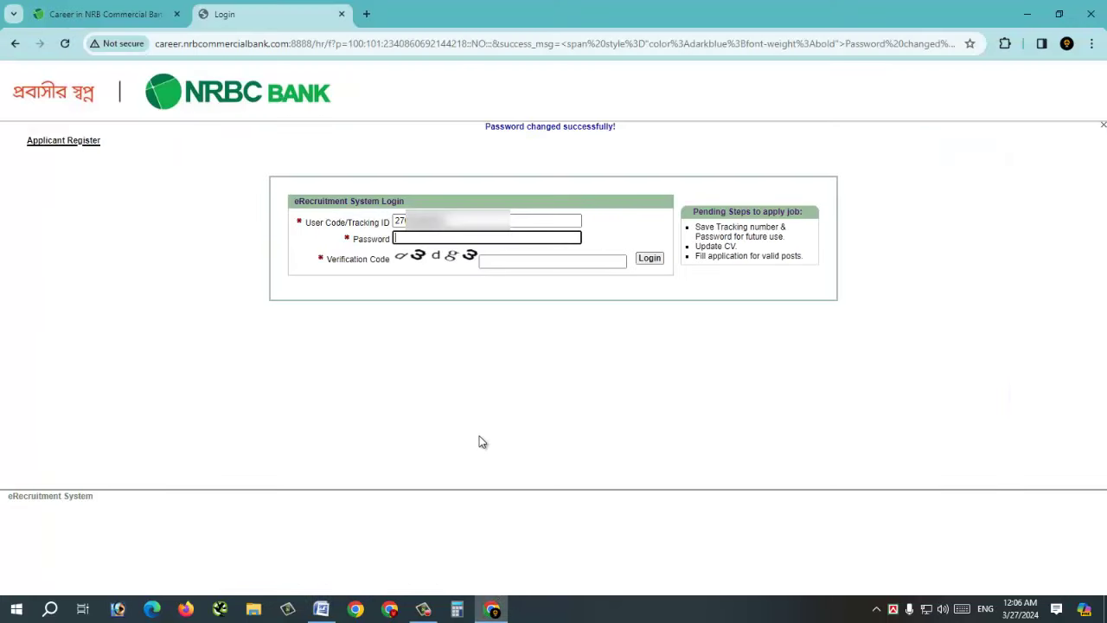
{"action": "key", "text": "ctrl+v"}
{"action": "left_click", "coordinate": [499, 265]}
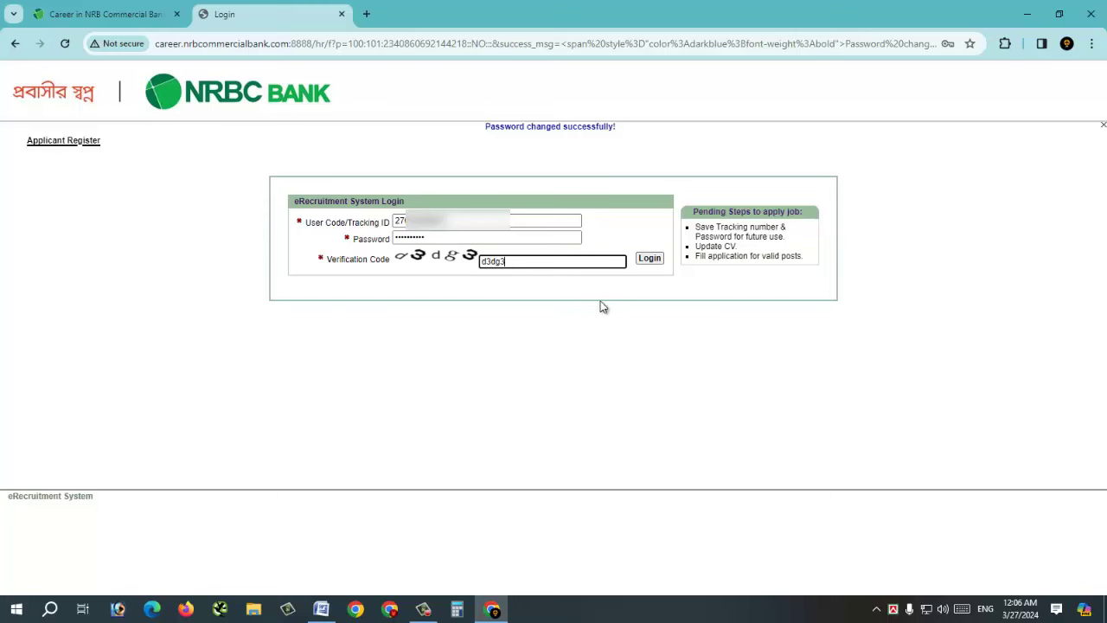
{"action": "left_click", "coordinate": [645, 263]}
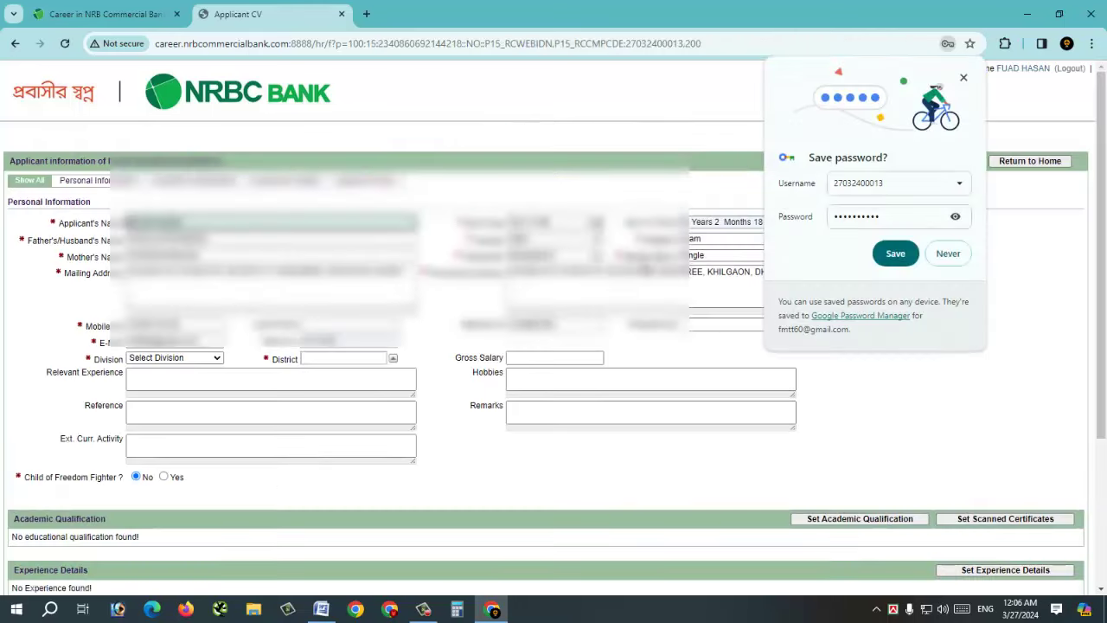
- Enter 'Ms word, Ms excel, Power Point, Internet Browsing, Etc.' as extracurricular activities
{"action": "left_click", "coordinate": [945, 259]}
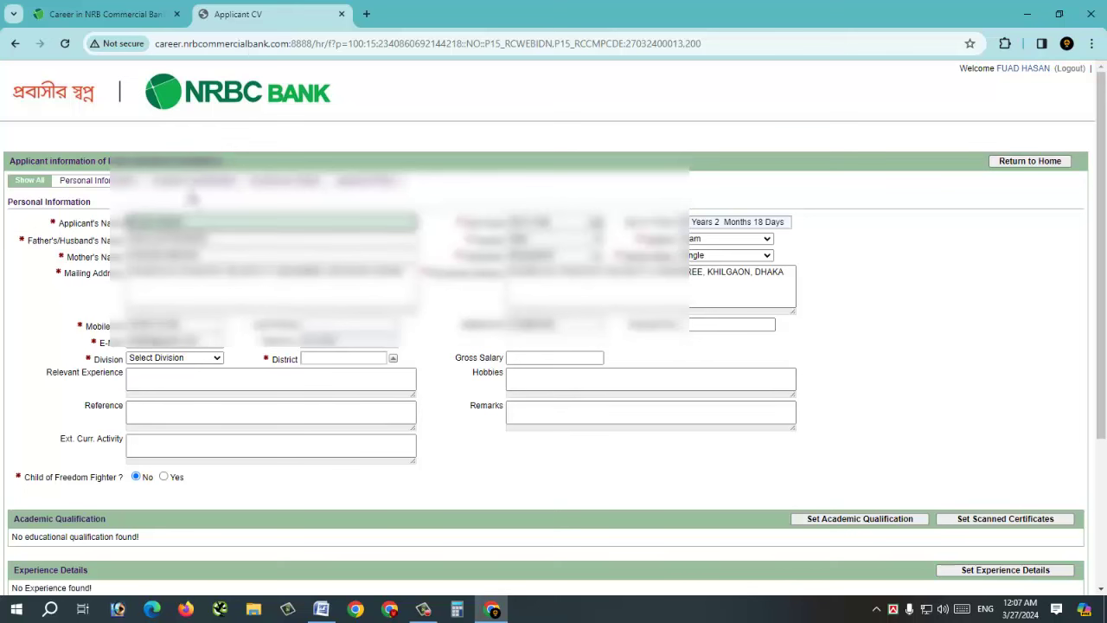
{"action": "left_click", "coordinate": [108, 181]}
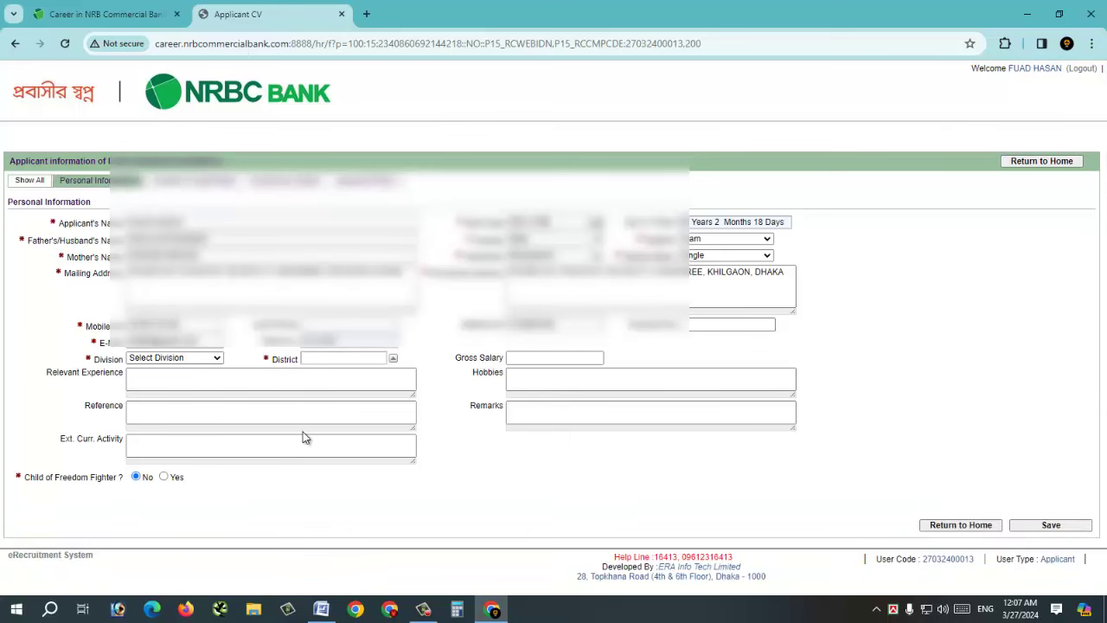
{"action": "left_click", "coordinate": [262, 447]}
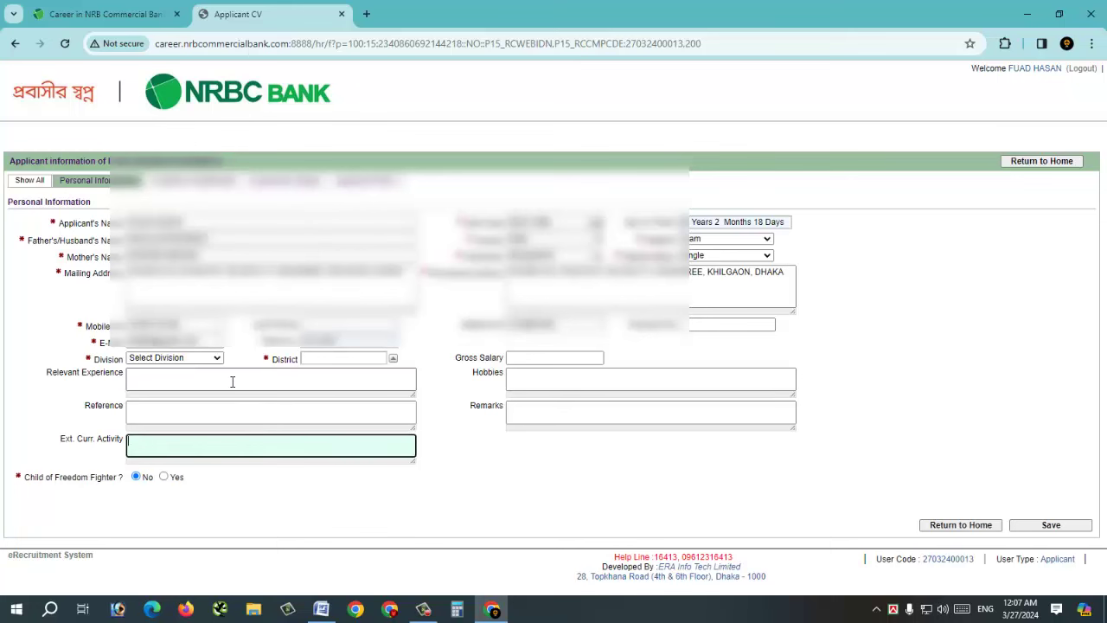
{"action": "type", "text": "Ms word, Ms excel, Power Point, Internet Browsing, Etc."}
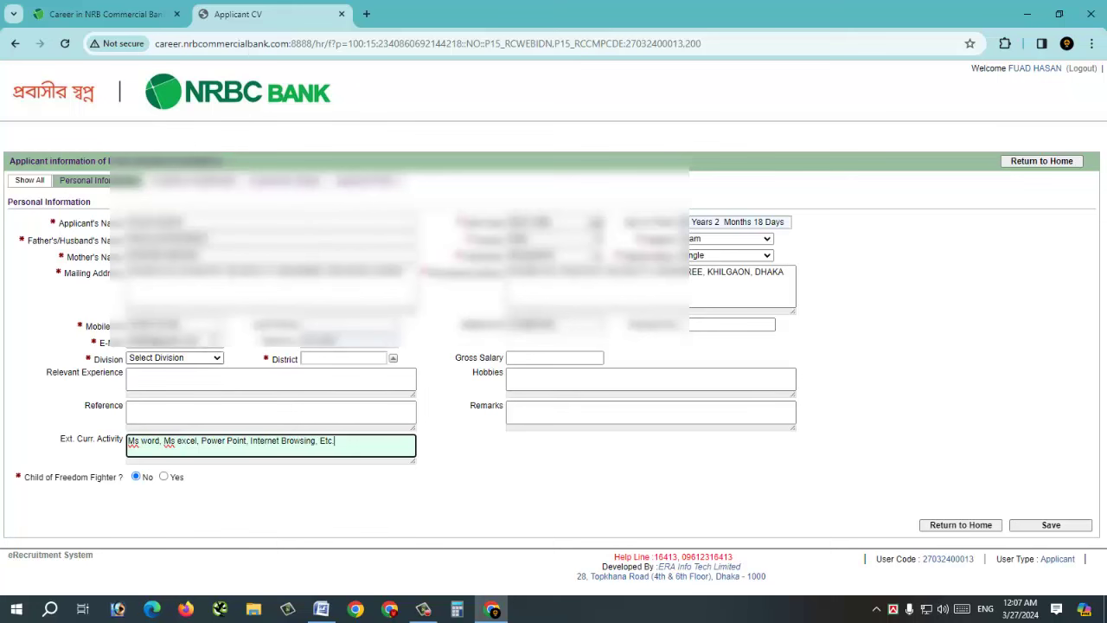
- Set Division and District to Dhaka, save, and start a new academic qualification entry
{"action": "left_click", "coordinate": [188, 360]}
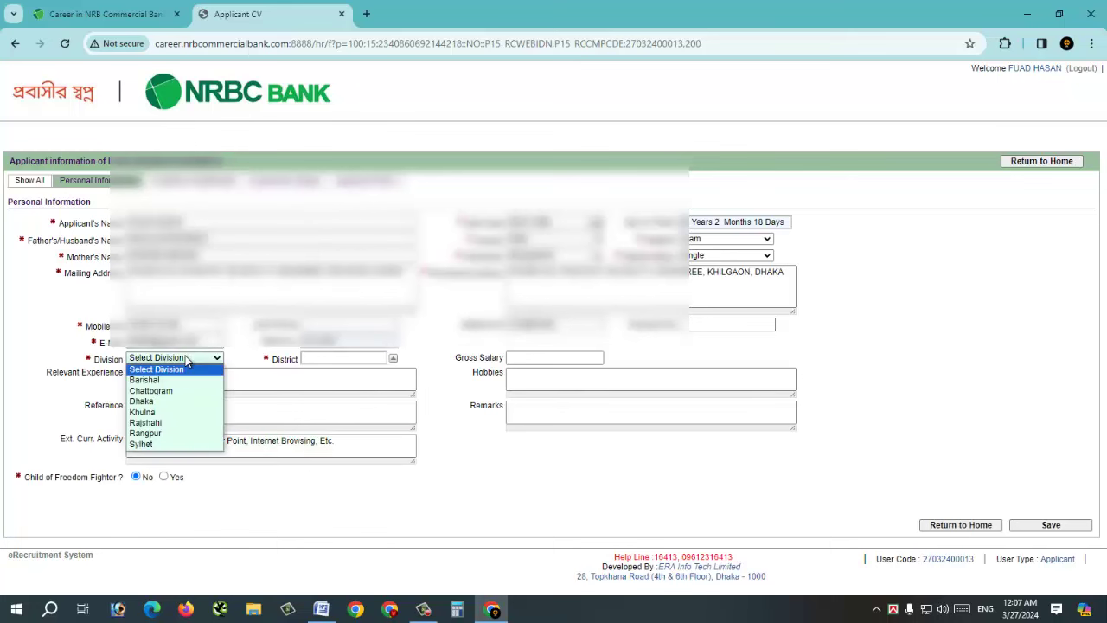
{"action": "left_click", "coordinate": [187, 400]}
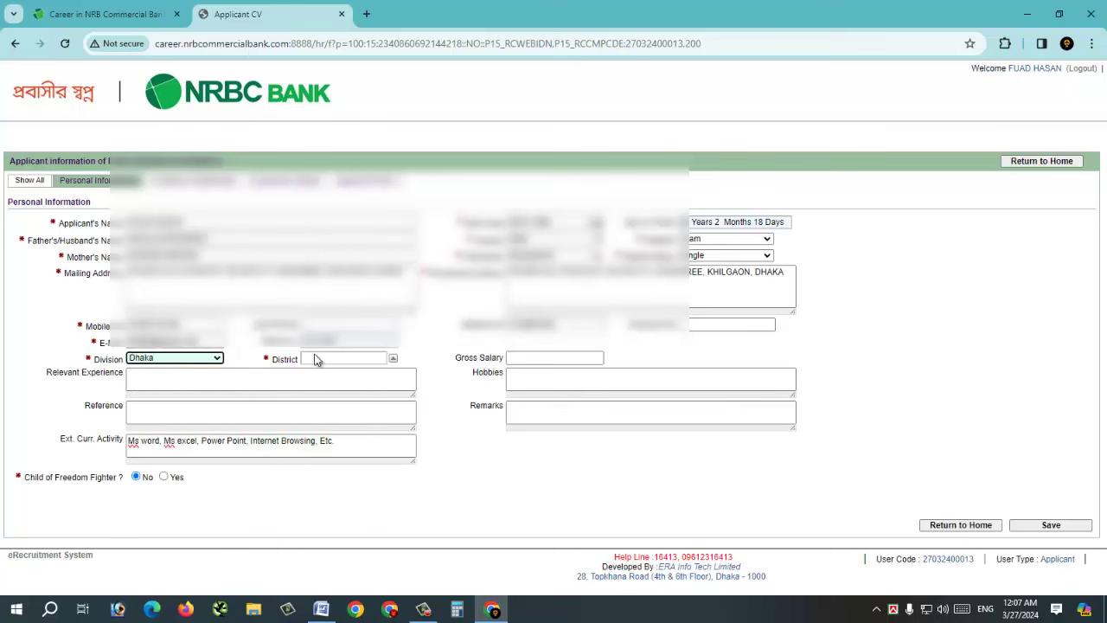
{"action": "left_click", "coordinate": [392, 358]}
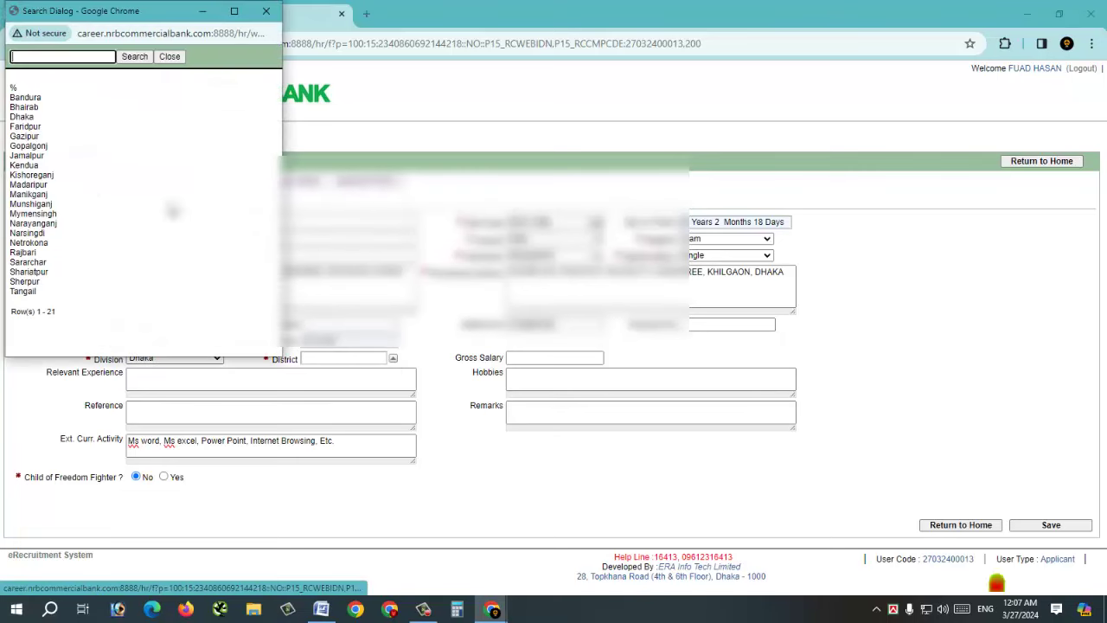
{"action": "left_click", "coordinate": [22, 117]}
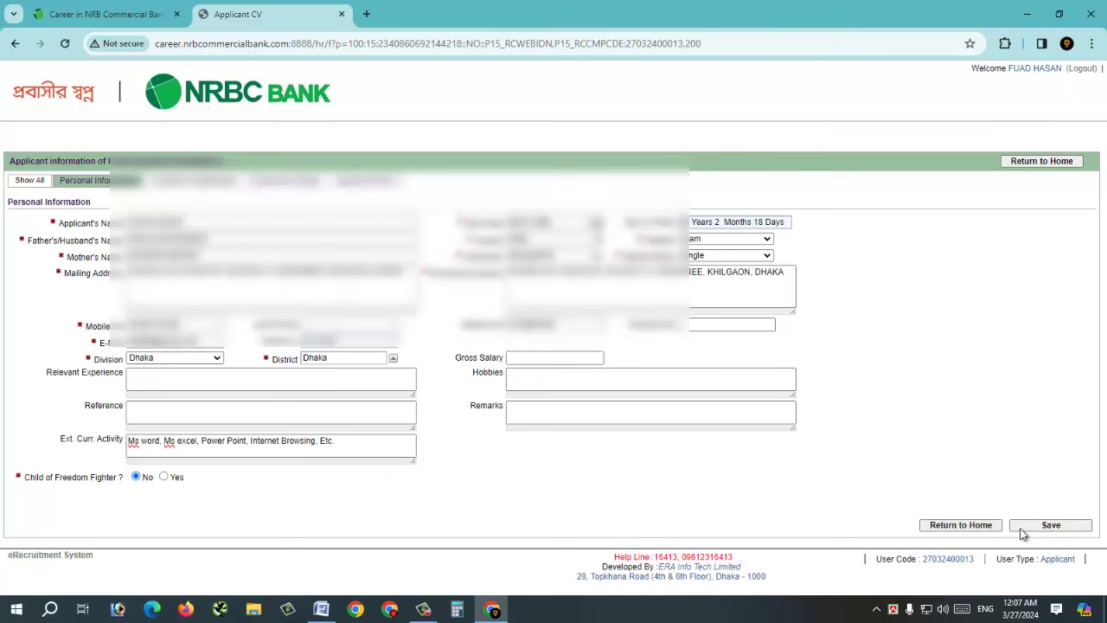
{"action": "left_click", "coordinate": [1041, 529]}
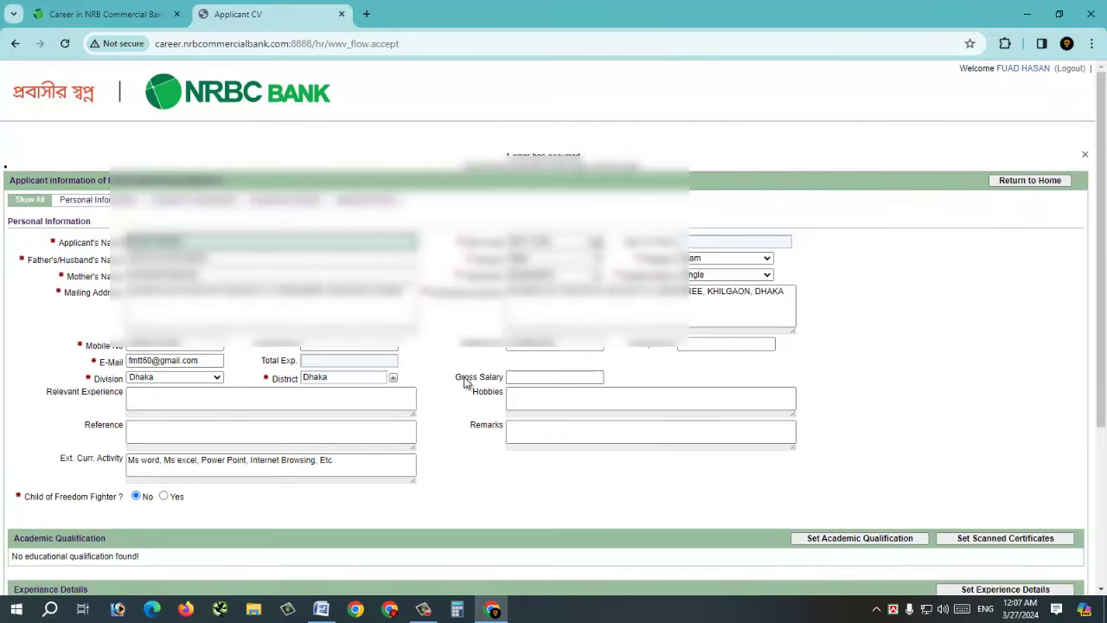
{"action": "left_click", "coordinate": [194, 201]}
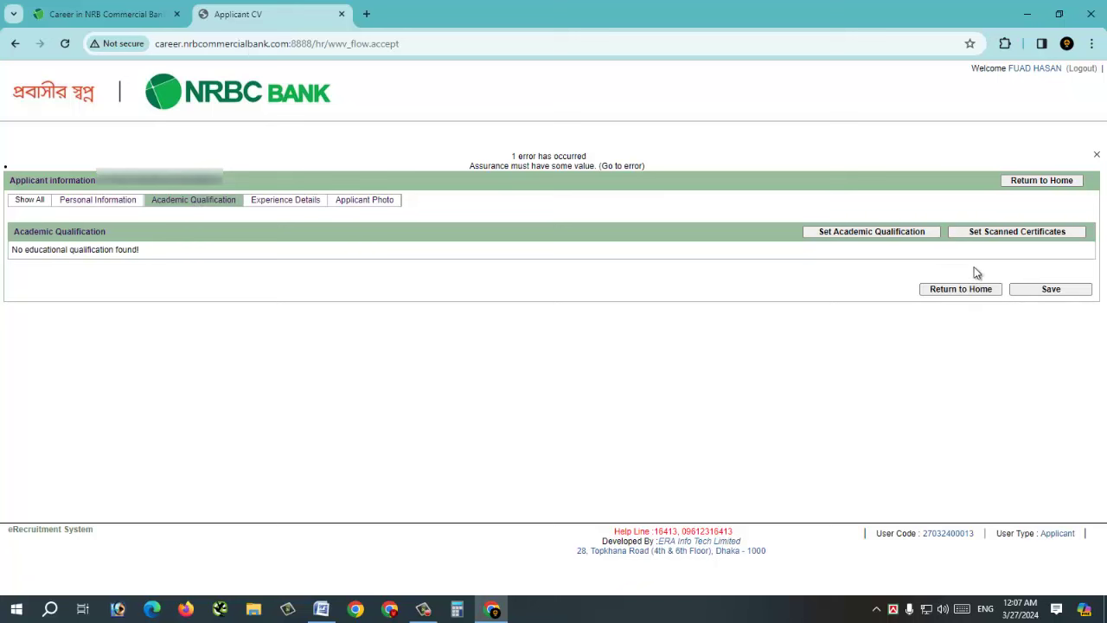
{"action": "left_click", "coordinate": [854, 235]}
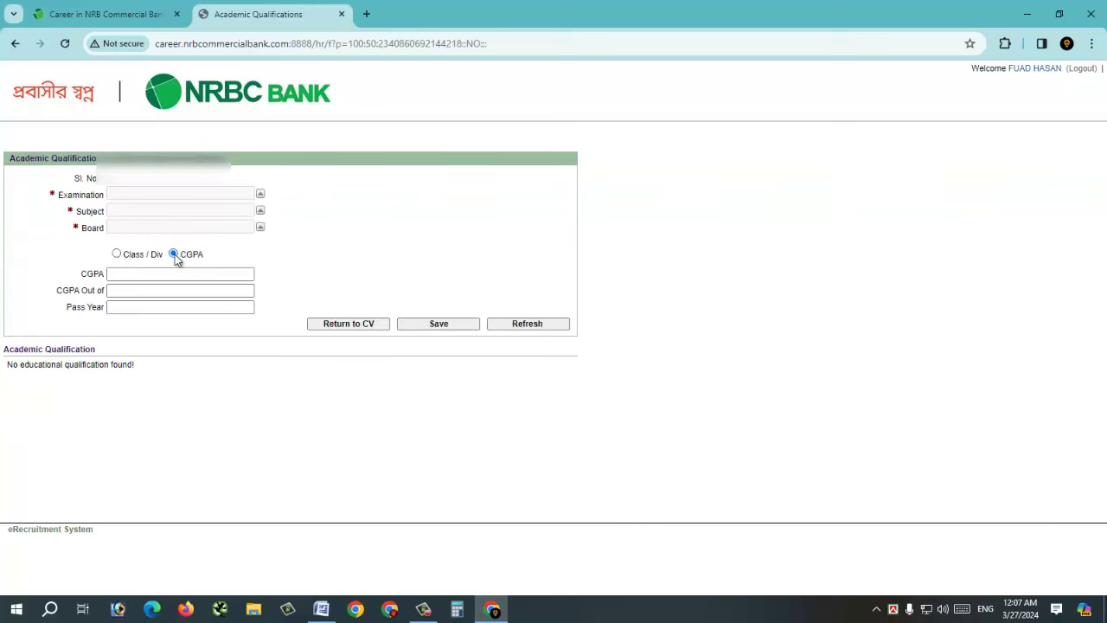
- Choose examination S.S.C, subject Business Studies and board Dhaka from the lookups
{"action": "left_click", "coordinate": [261, 196]}
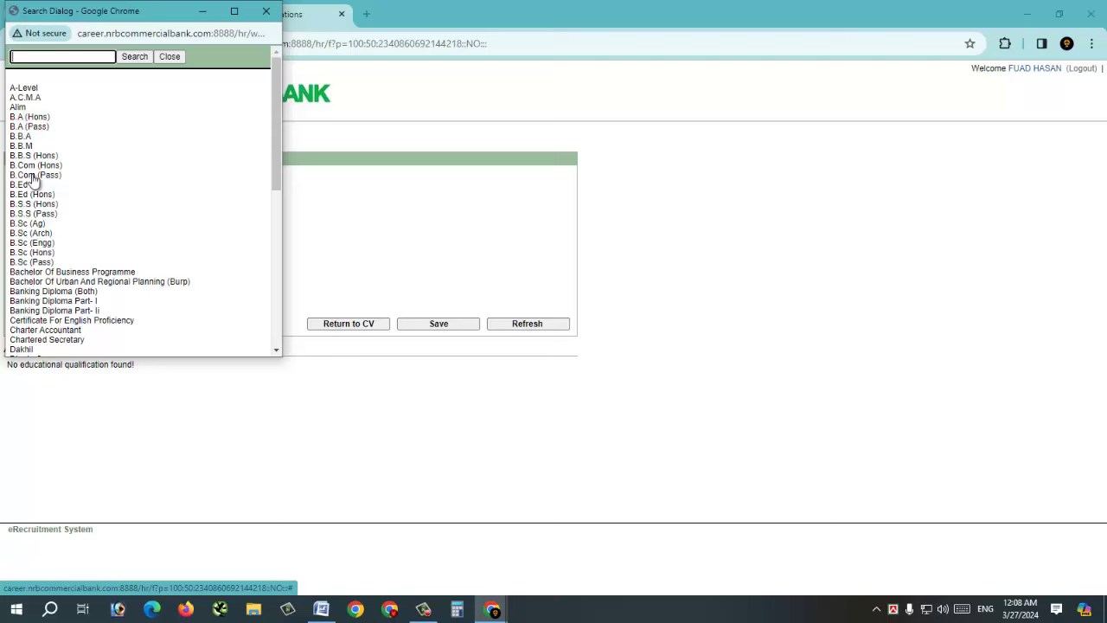
{"action": "scroll", "coordinate": [39, 186], "scroll_direction": "down", "scroll_amount": 4}
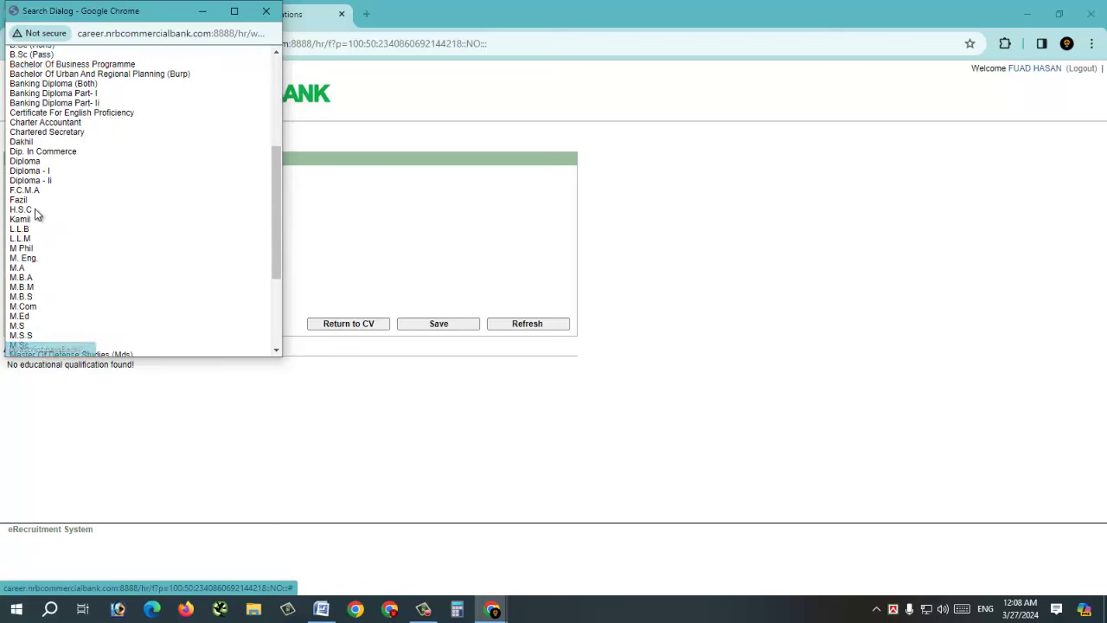
{"action": "scroll", "coordinate": [37, 216], "scroll_direction": "down", "scroll_amount": 3}
{"action": "left_click", "coordinate": [19, 313]}
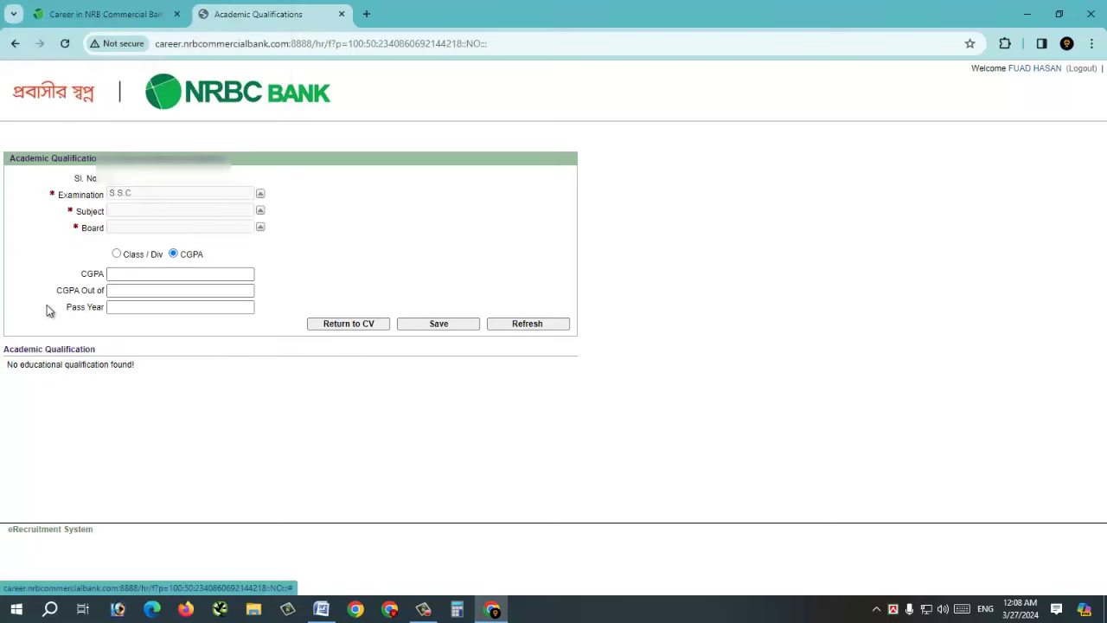
{"action": "left_click", "coordinate": [259, 210]}
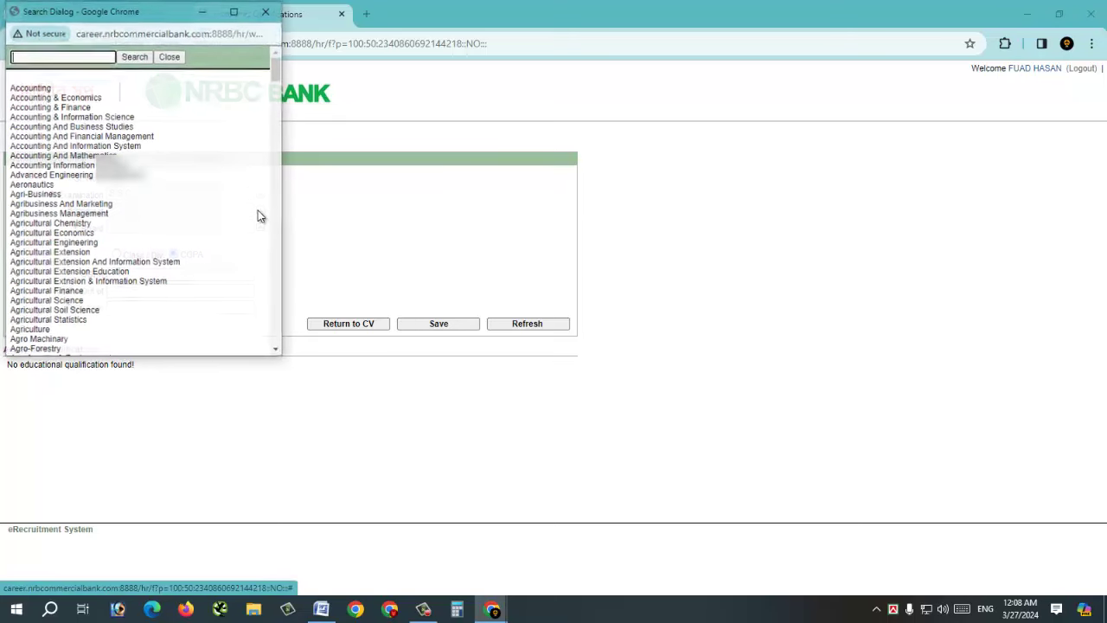
{"action": "scroll", "coordinate": [60, 242], "scroll_direction": "down", "scroll_amount": 1}
{"action": "scroll", "coordinate": [62, 244], "scroll_direction": "down", "scroll_amount": 6}
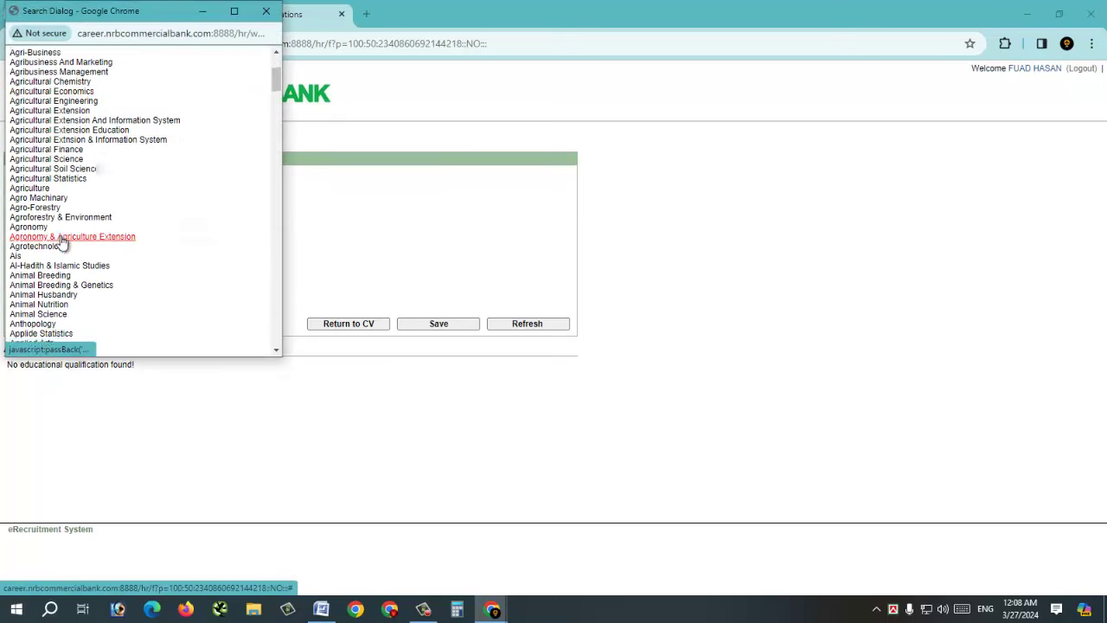
{"action": "left_click", "coordinate": [59, 241]}
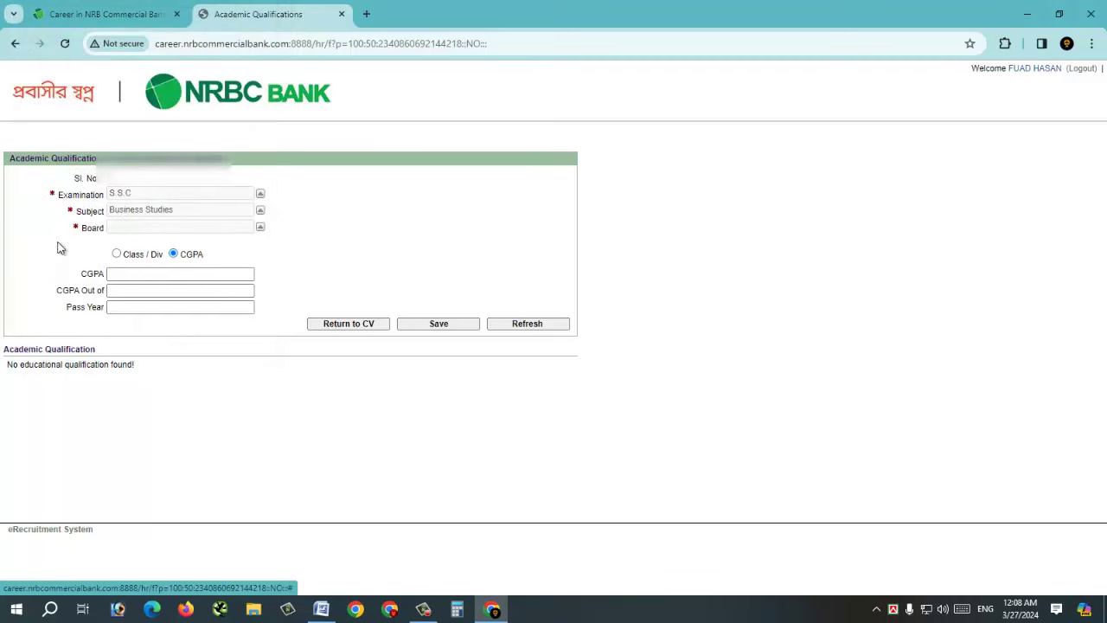
{"action": "left_click", "coordinate": [263, 232]}
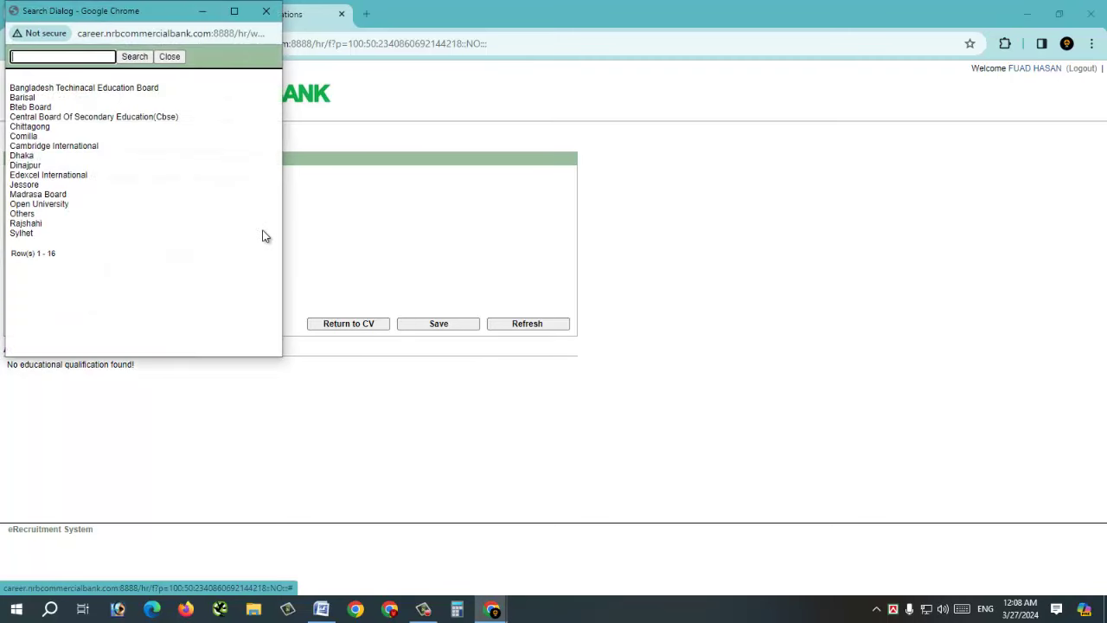
{"action": "left_click", "coordinate": [31, 155]}
- Enter CGPA 4.88 out of 5.00 and pass year 2013, then save the record
{"action": "left_click", "coordinate": [153, 275]}
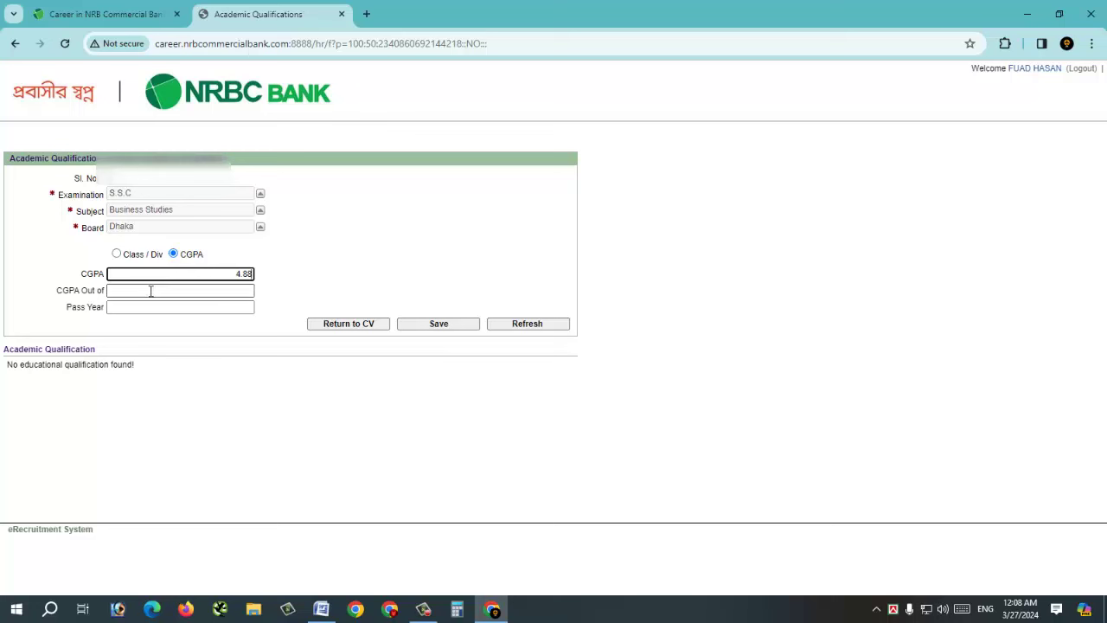
{"action": "left_click", "coordinate": [159, 292]}
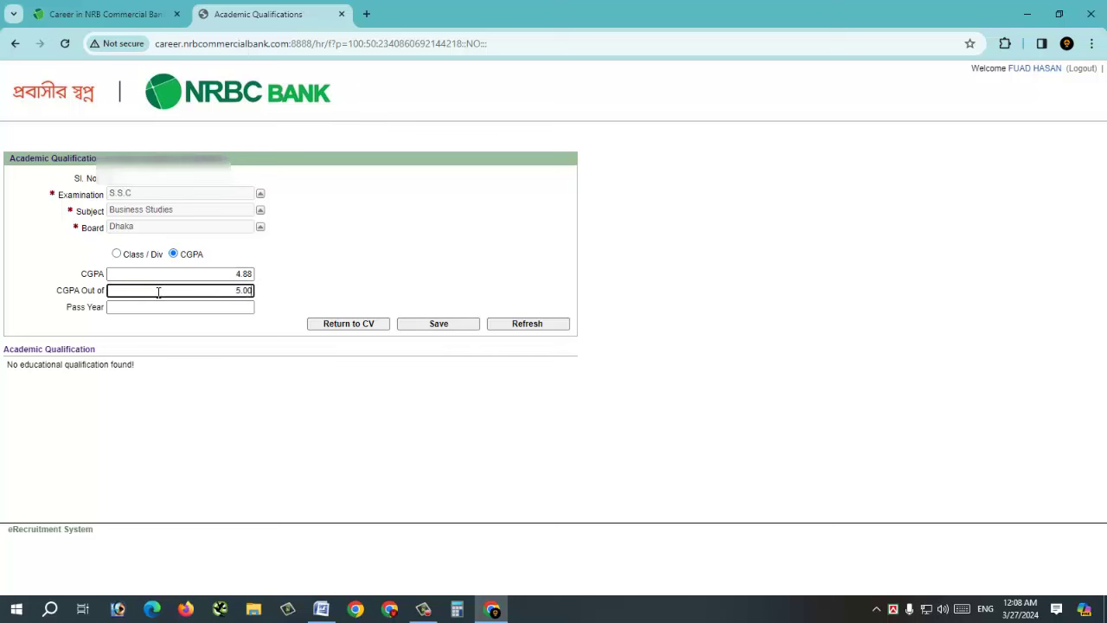
{"action": "left_click", "coordinate": [160, 307]}
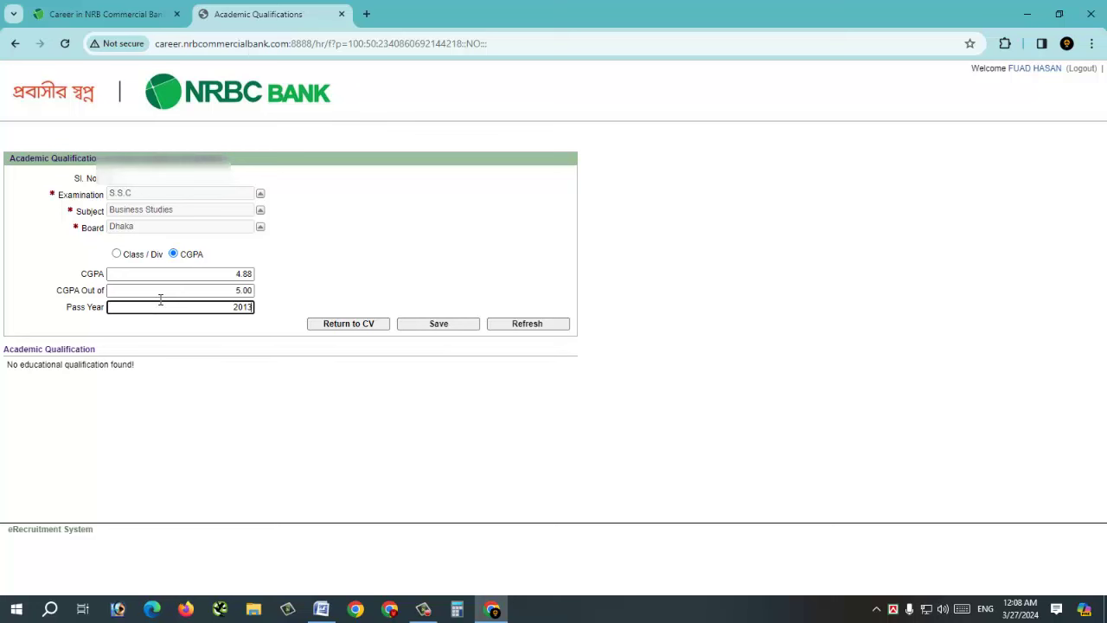
{"action": "left_click", "coordinate": [438, 325]}
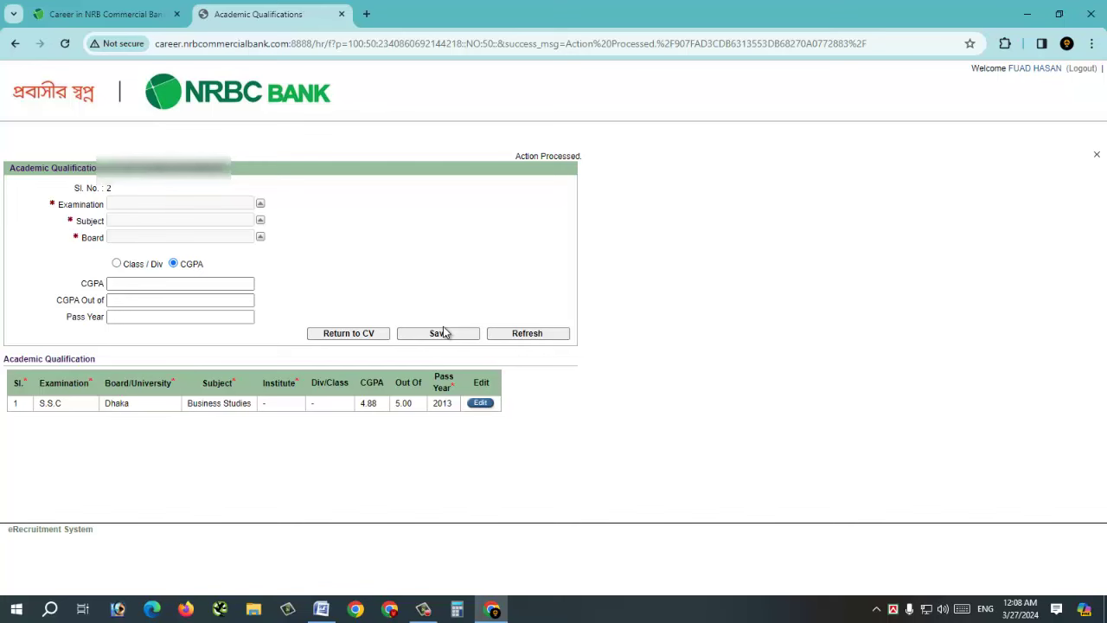
- Pick H.S.C as the examination, Business Studies as the subject and Dhaka as the board
{"action": "left_click", "coordinate": [260, 203]}
{"action": "scroll", "coordinate": [61, 169], "scroll_direction": "down", "scroll_amount": 5}
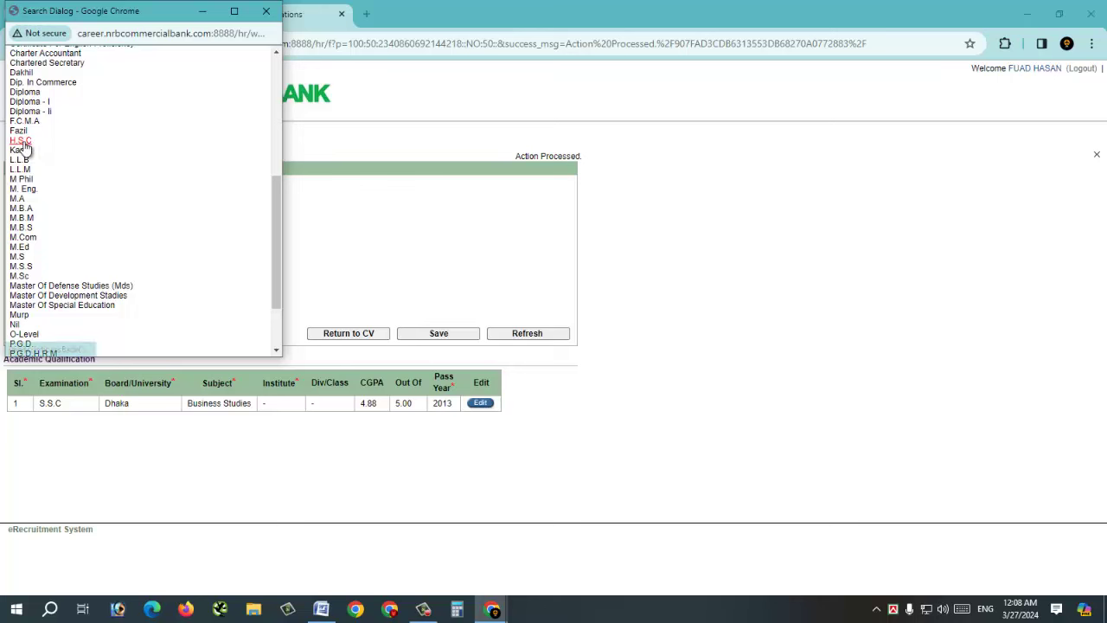
{"action": "left_click", "coordinate": [27, 145]}
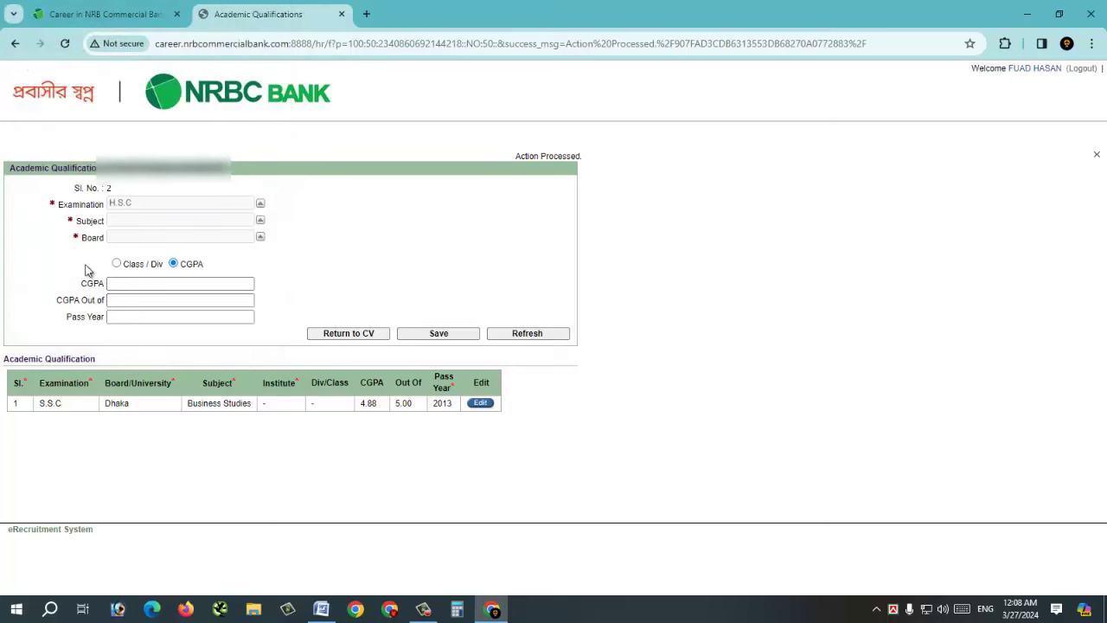
{"action": "left_click", "coordinate": [260, 220]}
{"action": "scroll", "coordinate": [69, 312], "scroll_direction": "down", "scroll_amount": 5}
{"action": "left_click", "coordinate": [69, 312]}
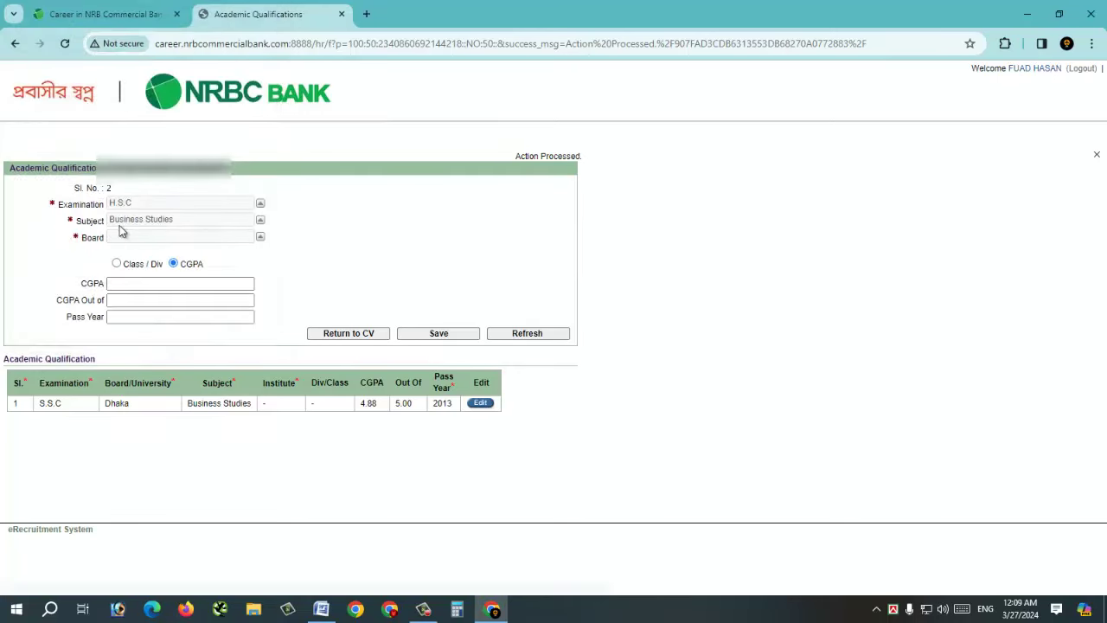
{"action": "left_click", "coordinate": [261, 238]}
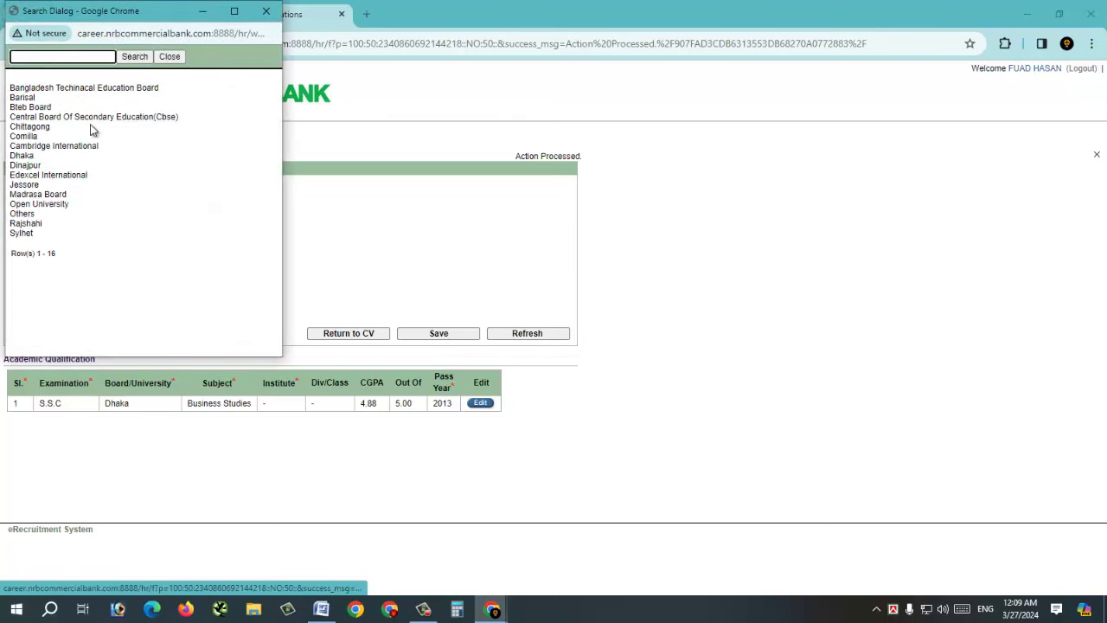
{"action": "left_click", "coordinate": [26, 155]}
- Enter CGPA 5.00 out of 5.00 and pass year 2015, then save the H.S.C record
{"action": "left_click", "coordinate": [147, 286]}
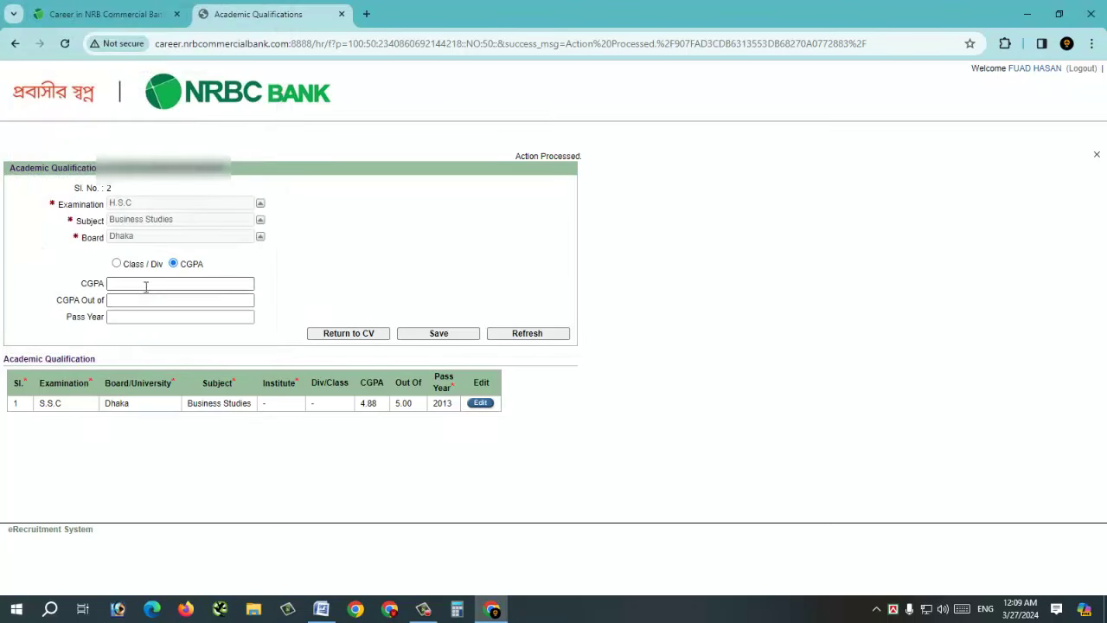
{"action": "left_click", "coordinate": [146, 286]}
{"action": "type", "text": "5"}
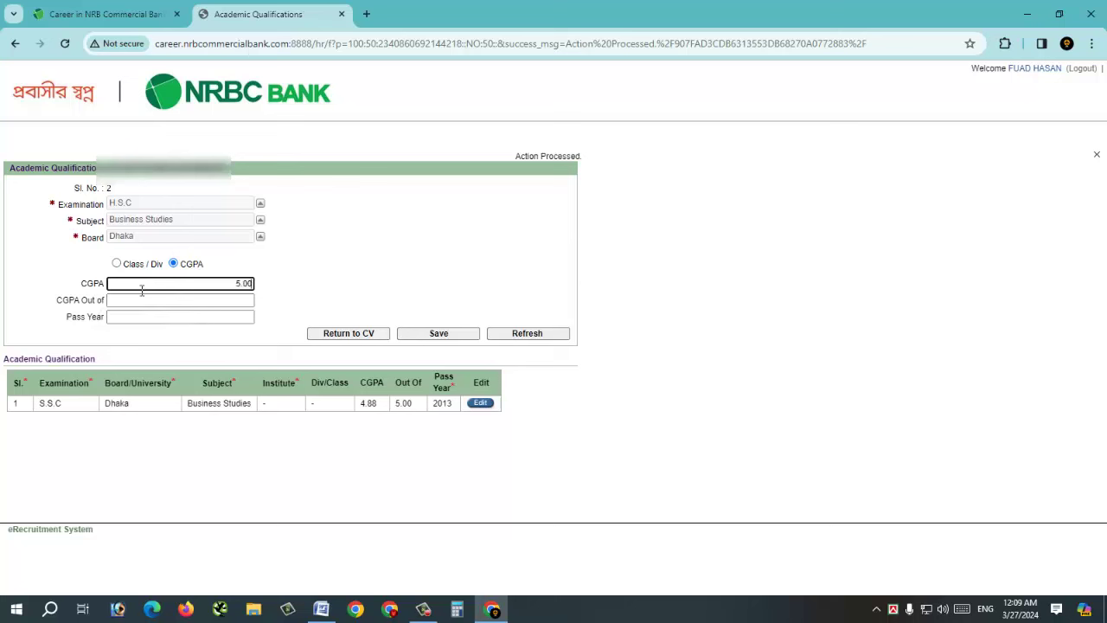
{"action": "left_click", "coordinate": [140, 299]}
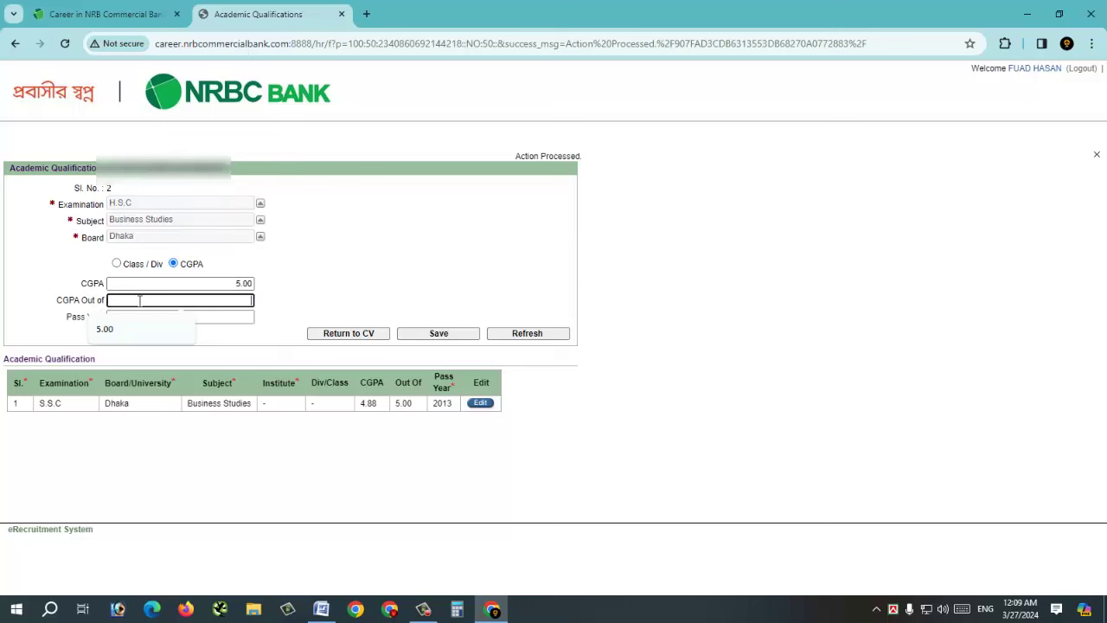
{"action": "left_click", "coordinate": [143, 328]}
{"action": "left_click", "coordinate": [167, 316]}
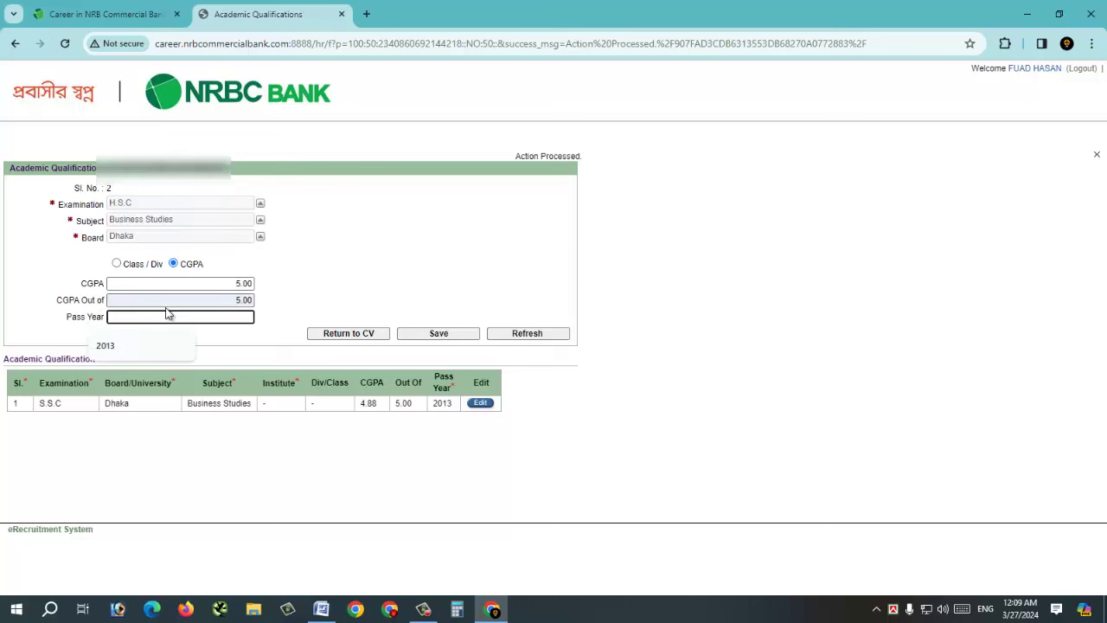
{"action": "type", "text": "2015"}
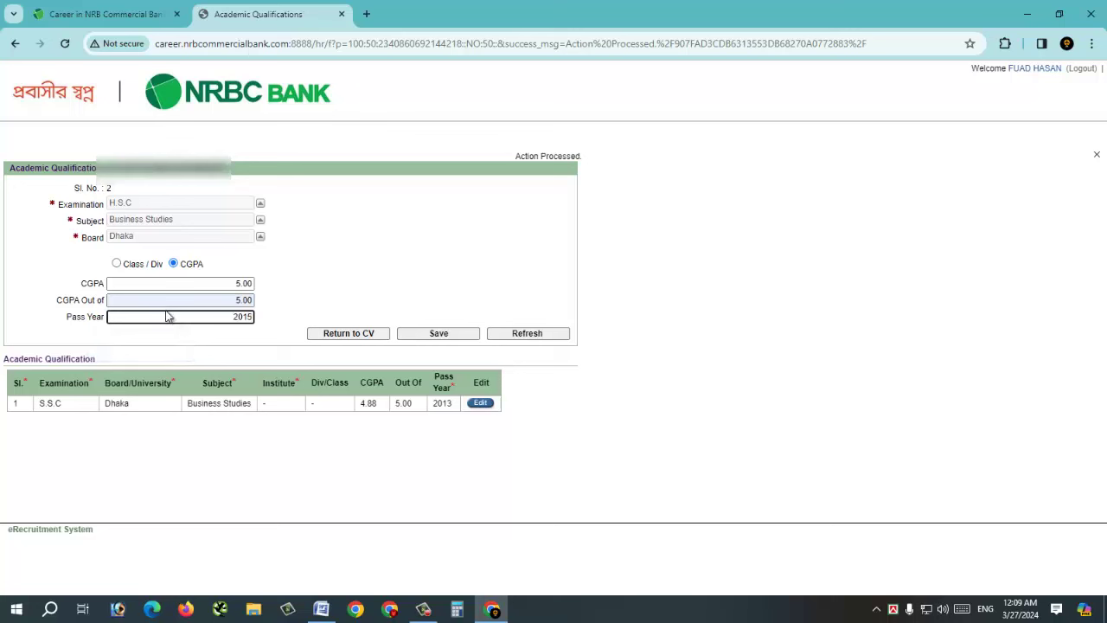
{"action": "left_click", "coordinate": [450, 338]}
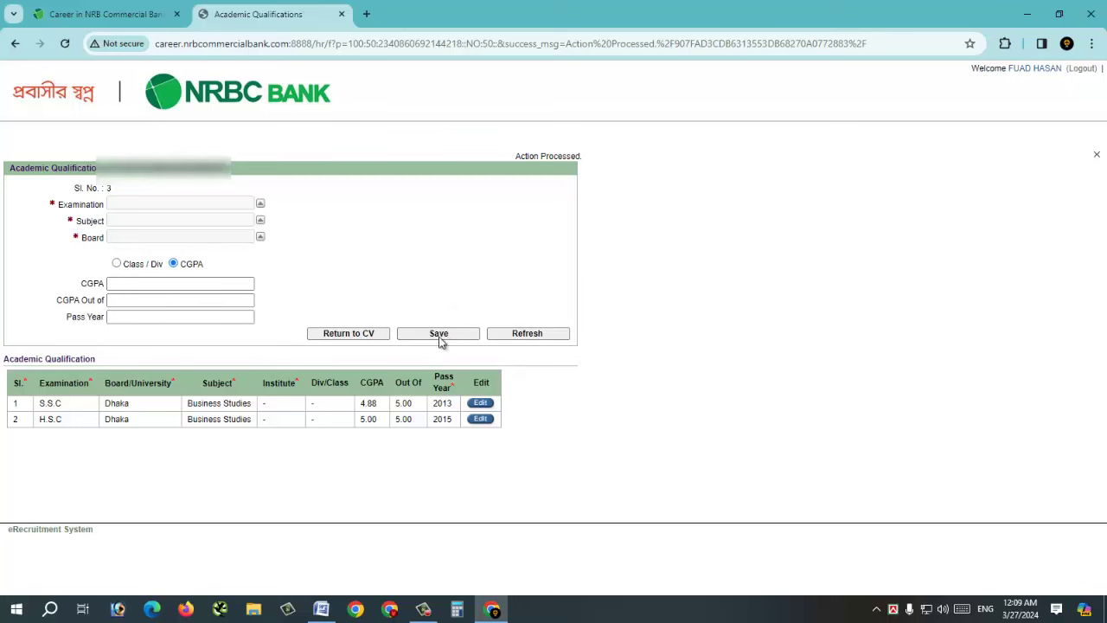
- Choose B.B.A in Accounting and pick the institute matching 'east w' from the suggestions
{"action": "left_click", "coordinate": [260, 206]}
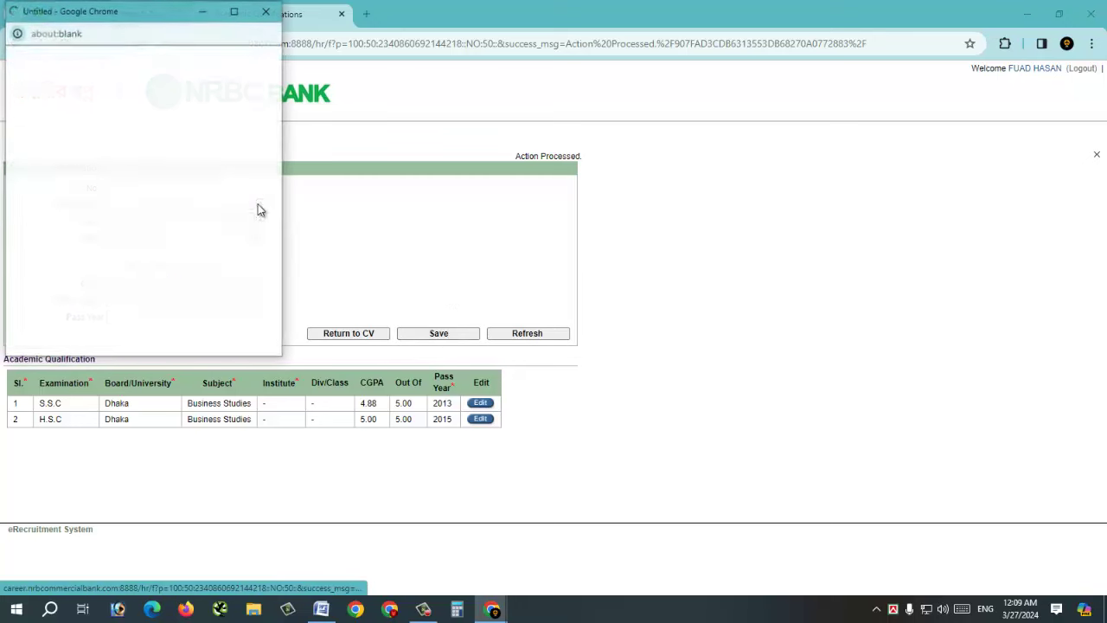
{"action": "left_click", "coordinate": [30, 135]}
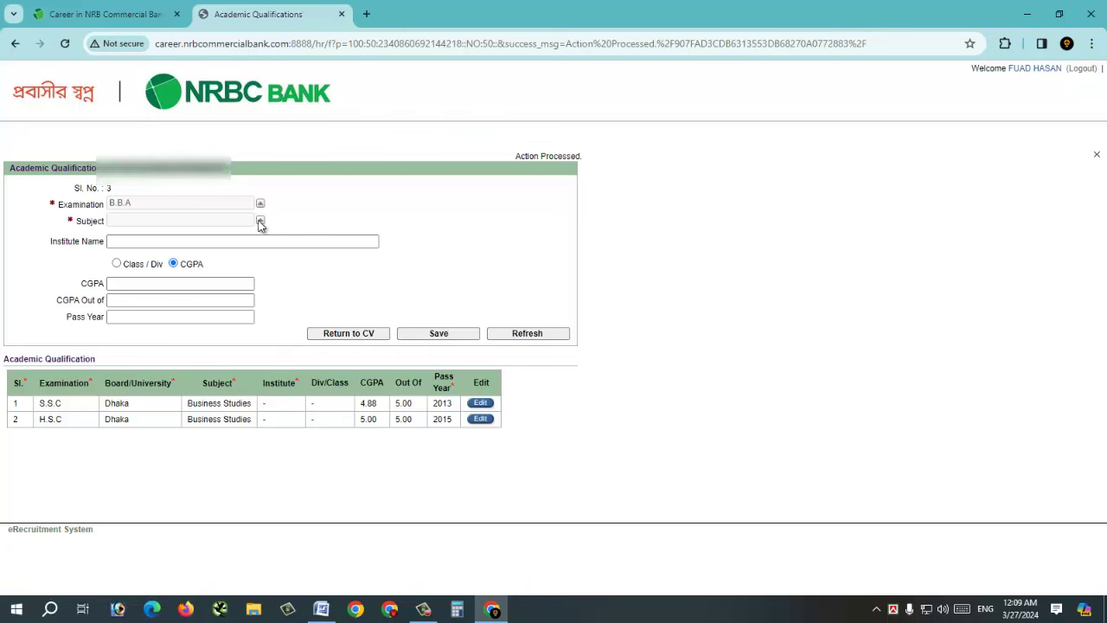
{"action": "left_click", "coordinate": [260, 223]}
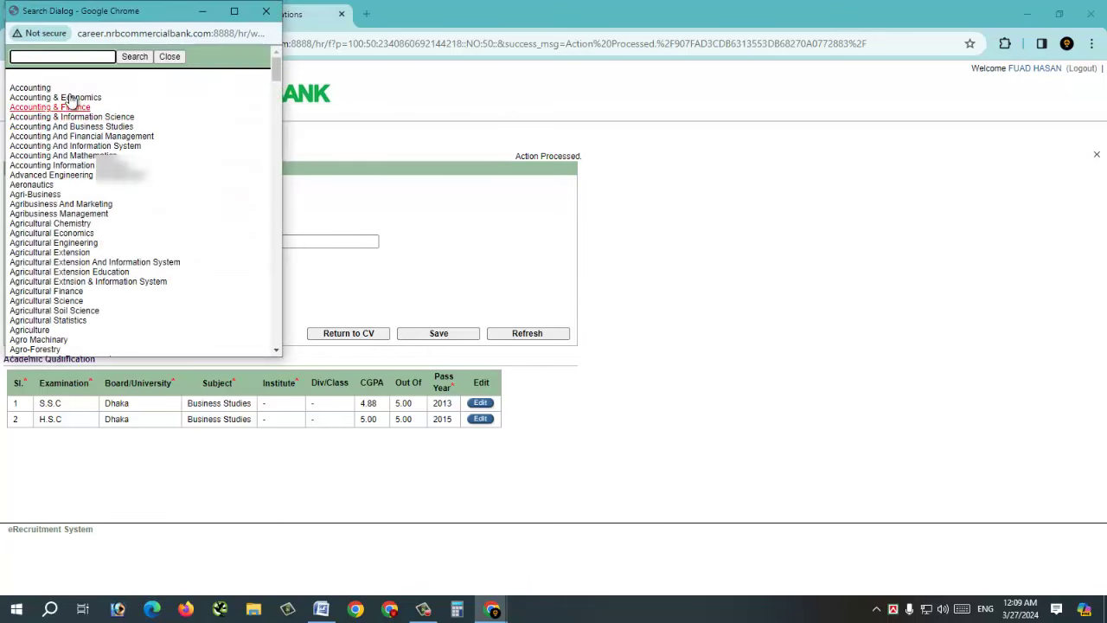
{"action": "left_click", "coordinate": [31, 87]}
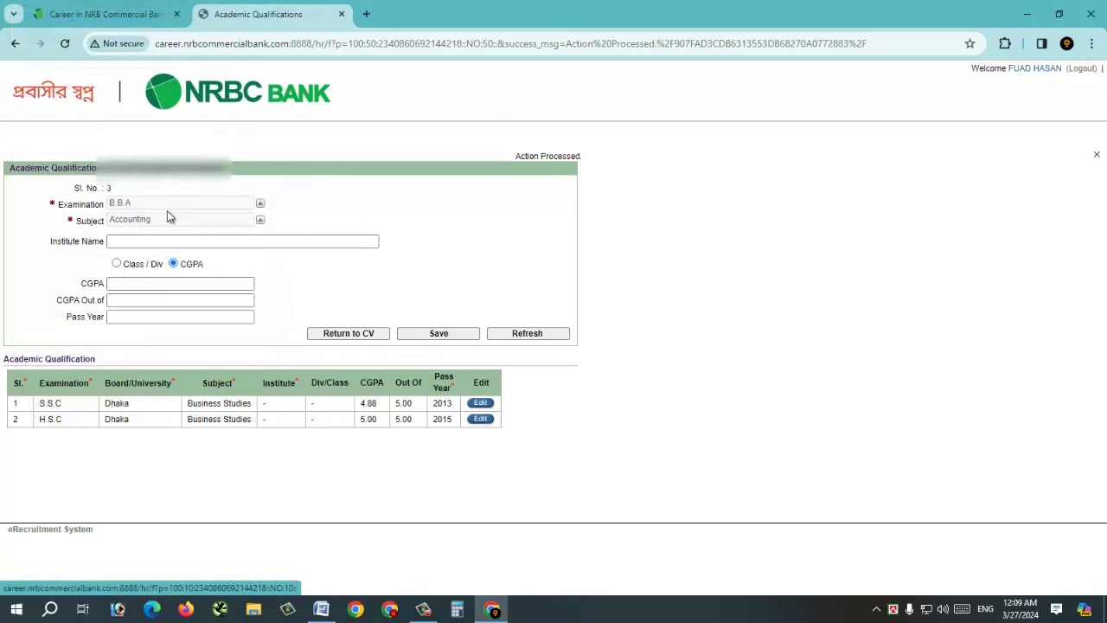
{"action": "left_click", "coordinate": [237, 240]}
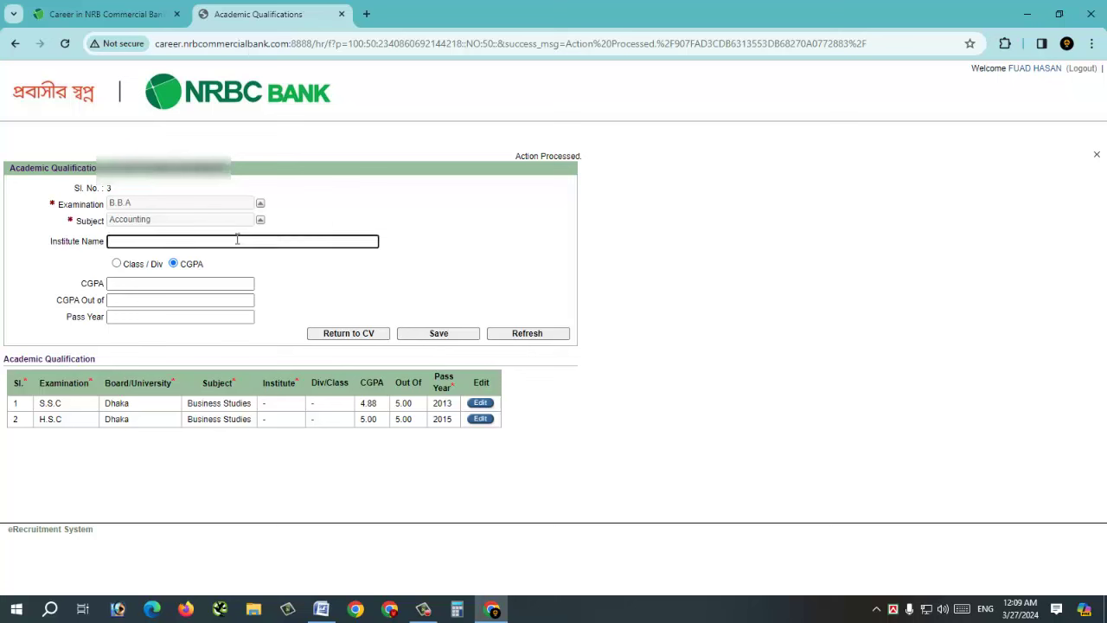
{"action": "type", "text": "ea"}
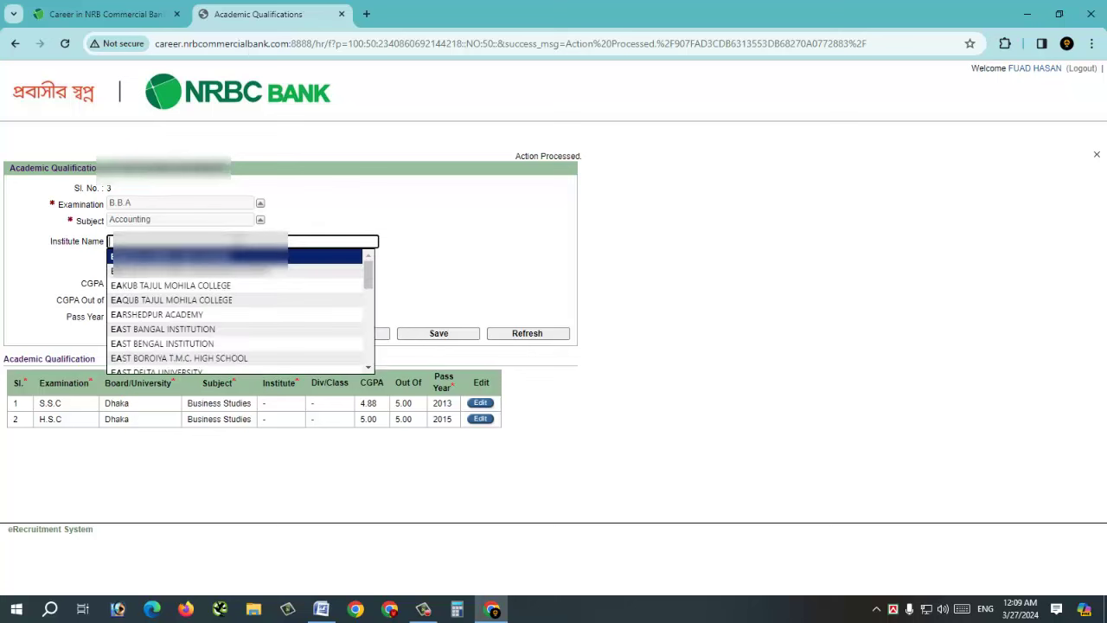
{"action": "type", "text": "st w"}
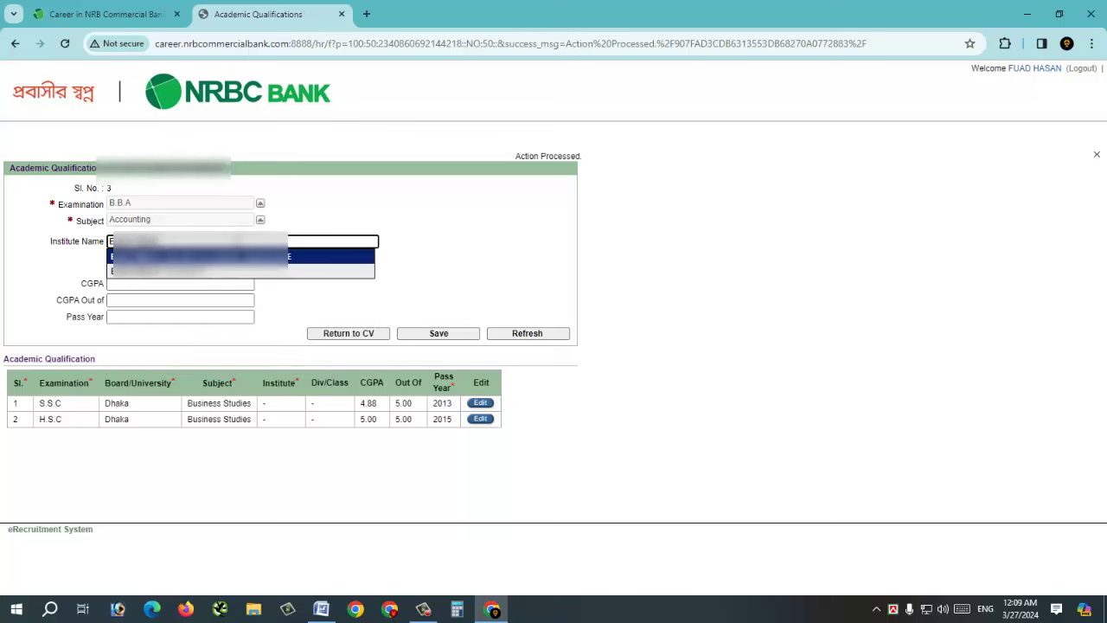
{"action": "left_click", "coordinate": [228, 271]}
- Enter CGPA 3.00 out of 4.00 and pass year 2019, then save the B.B.A record
{"action": "left_click", "coordinate": [188, 283]}
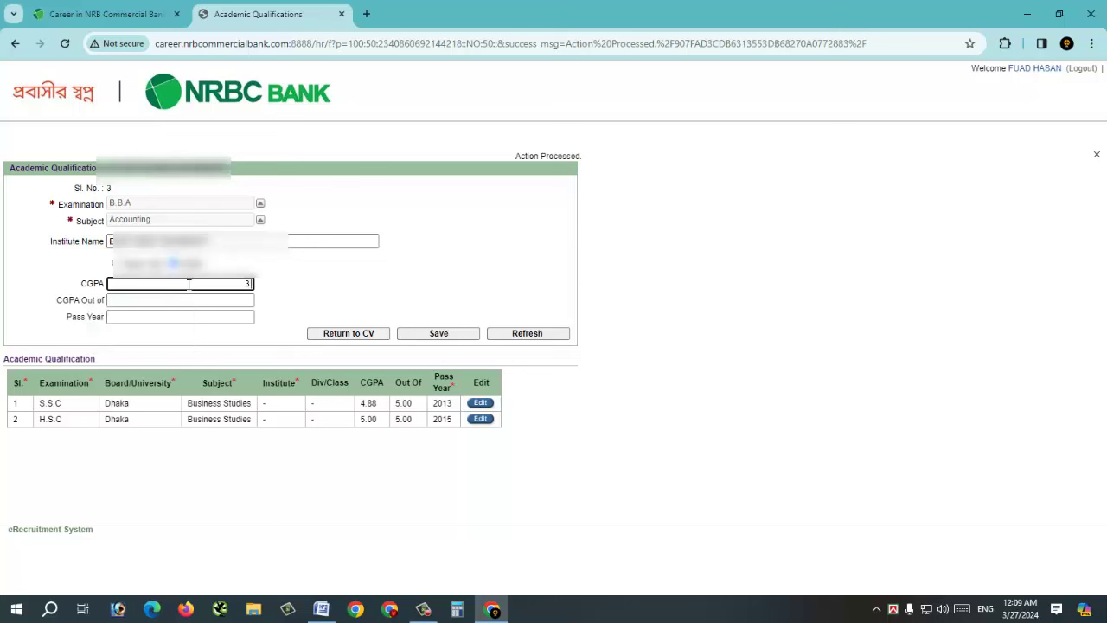
{"action": "left_click", "coordinate": [181, 299]}
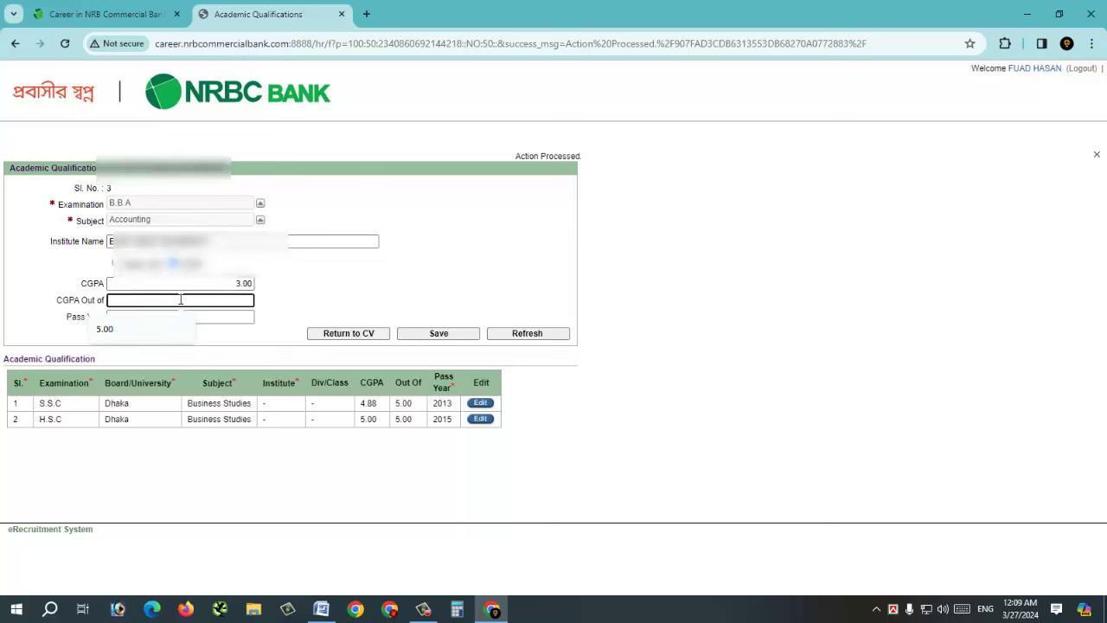
{"action": "type", "text": "4"}
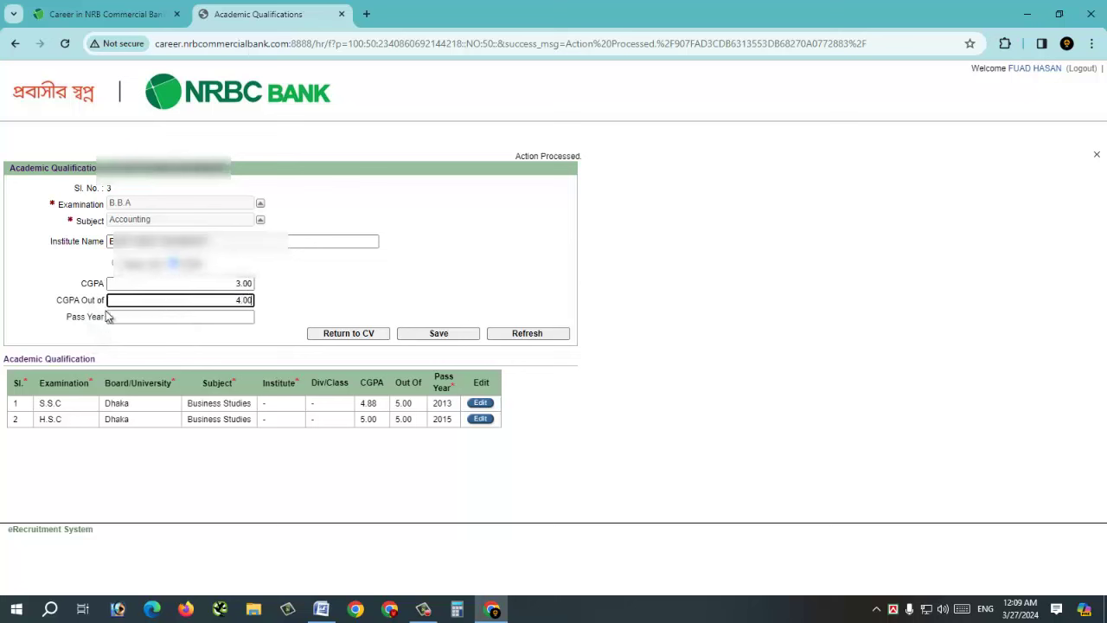
{"action": "left_click", "coordinate": [122, 316]}
{"action": "type", "text": "2019"}
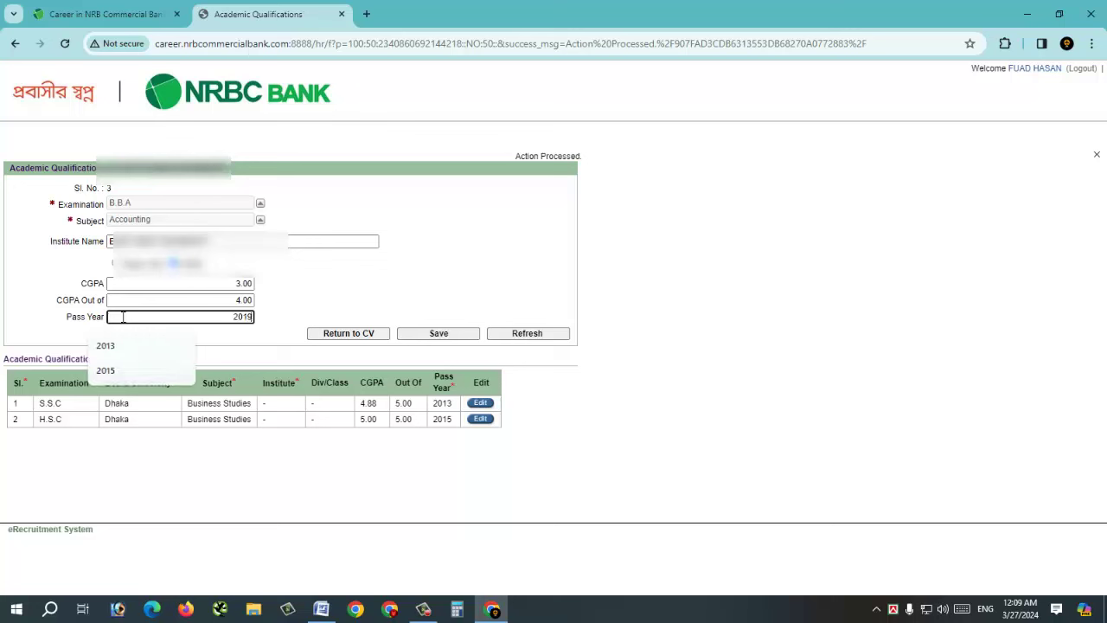
{"action": "left_click", "coordinate": [423, 333]}
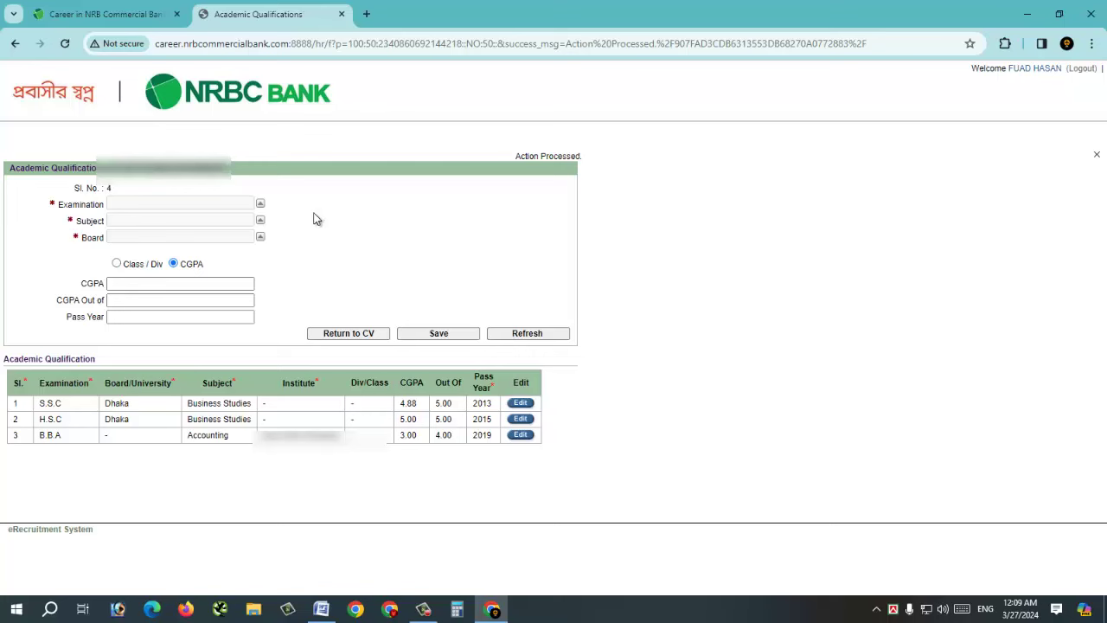
- Choose M.B.A in Accounting with East West as the institute
{"action": "left_click", "coordinate": [260, 203]}
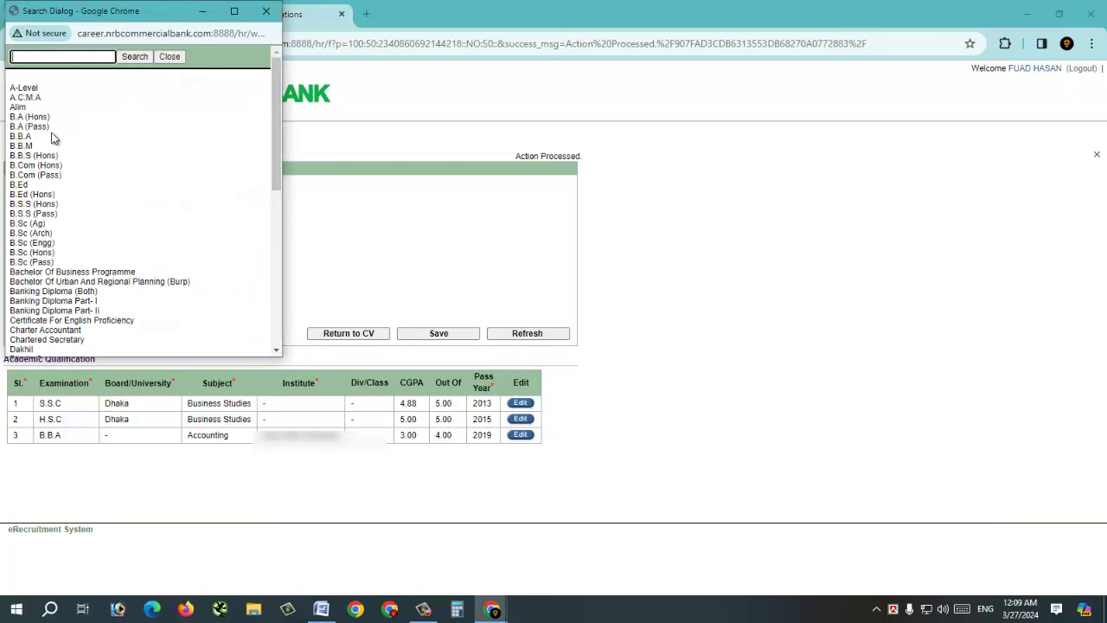
{"action": "scroll", "coordinate": [41, 190], "scroll_direction": "down", "scroll_amount": 3}
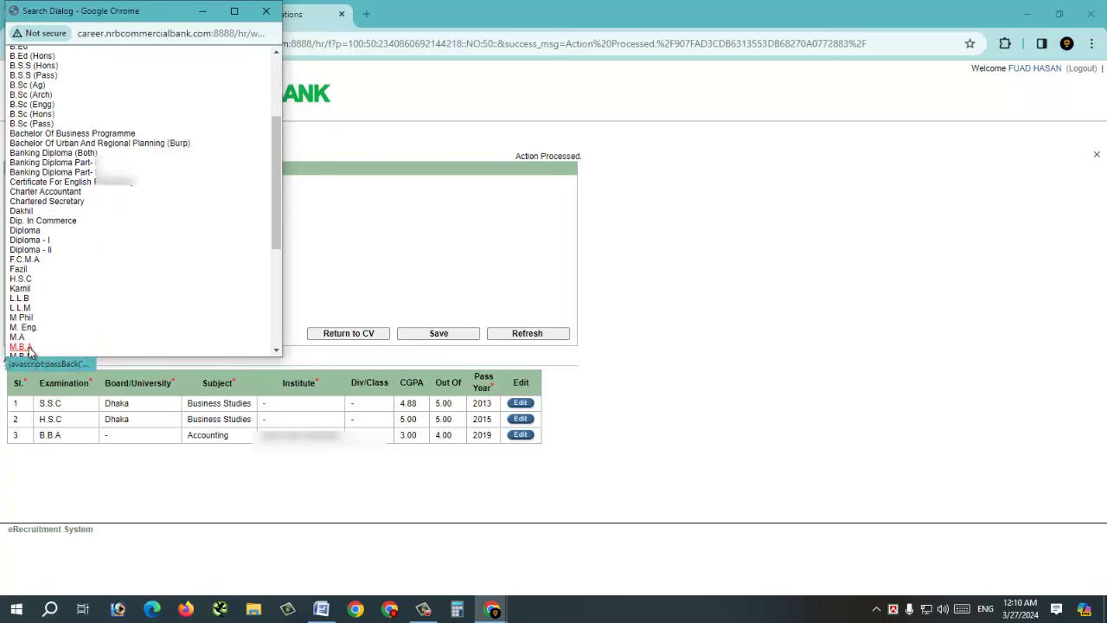
{"action": "left_click", "coordinate": [21, 346]}
{"action": "left_click", "coordinate": [259, 221]}
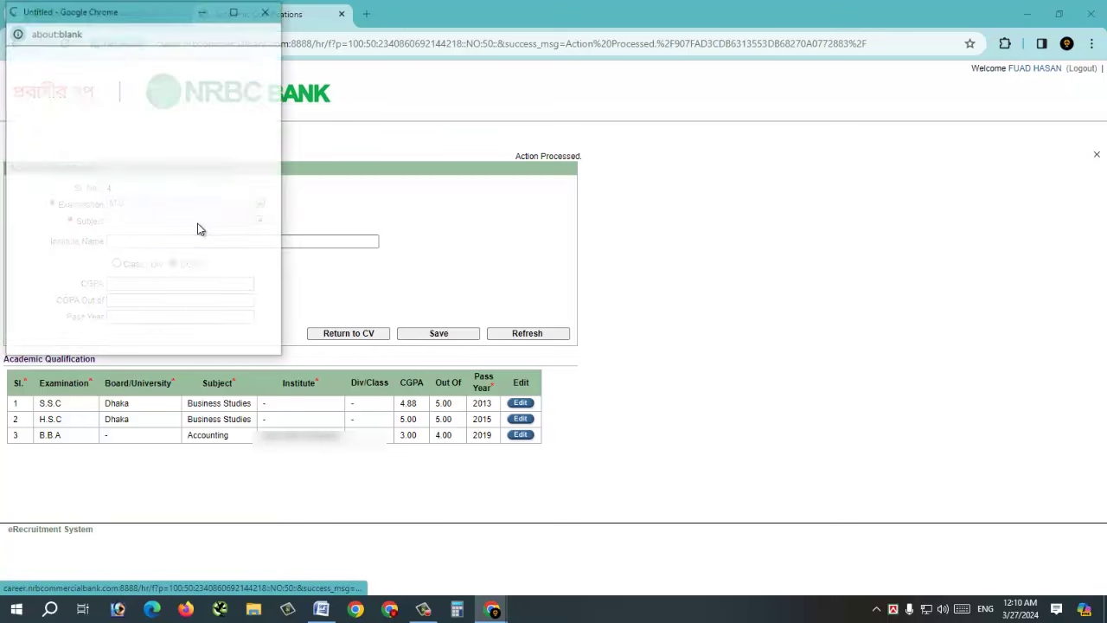
{"action": "left_click", "coordinate": [26, 87]}
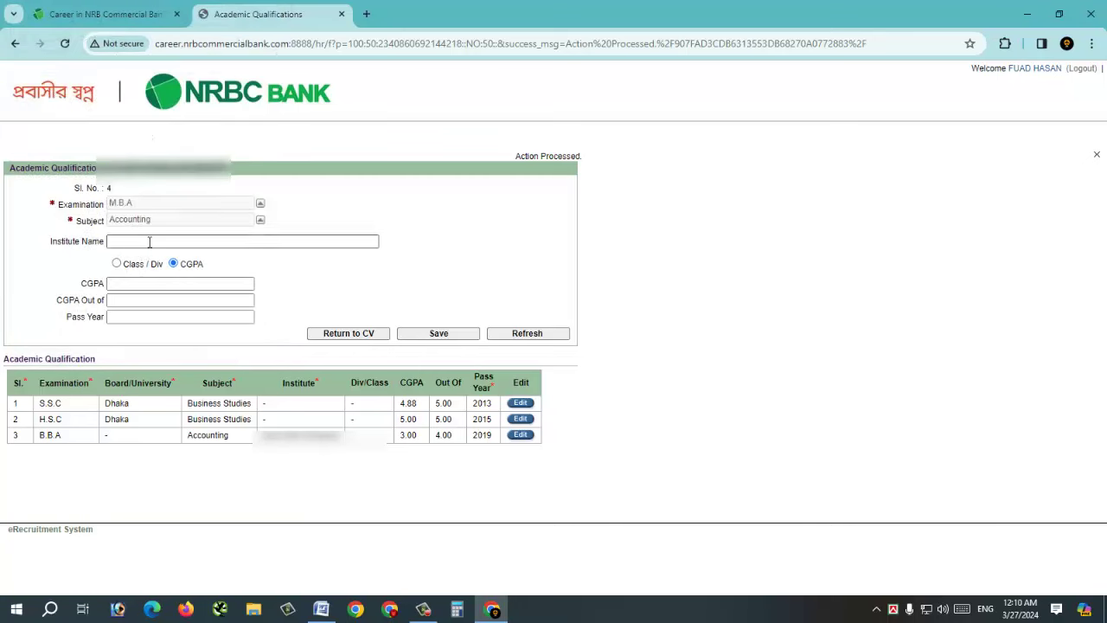
{"action": "left_click", "coordinate": [150, 243]}
{"action": "type", "text": "East West"}
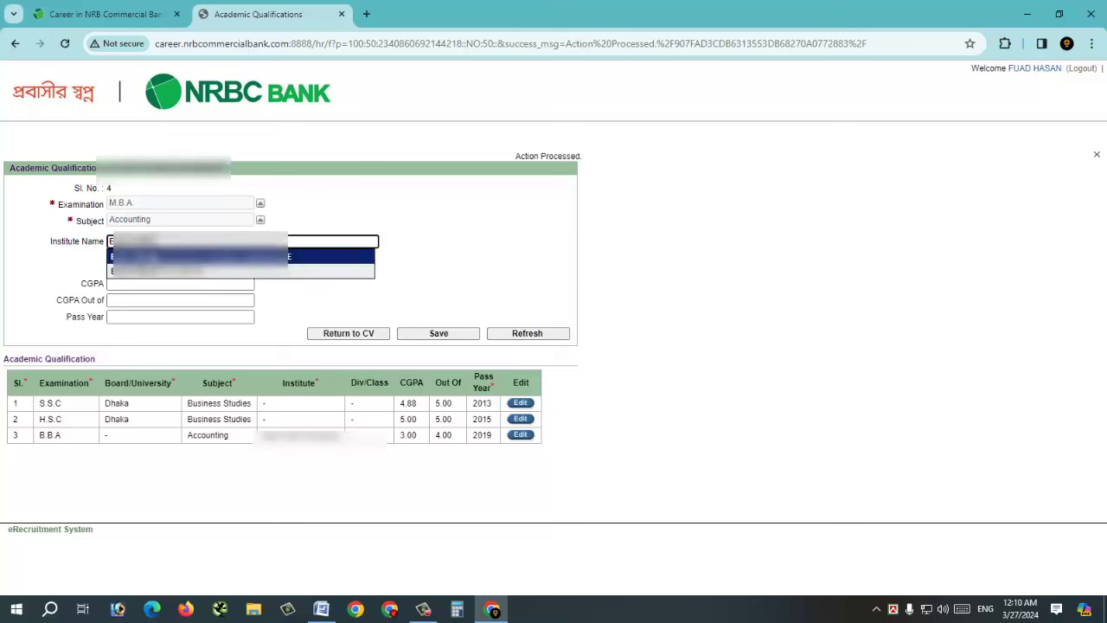
{"action": "left_click", "coordinate": [159, 258]}
- Enter CGPA 3.37 out of 4.00 and pass year 2020, then save the M.B.A record
{"action": "left_click", "coordinate": [155, 283]}
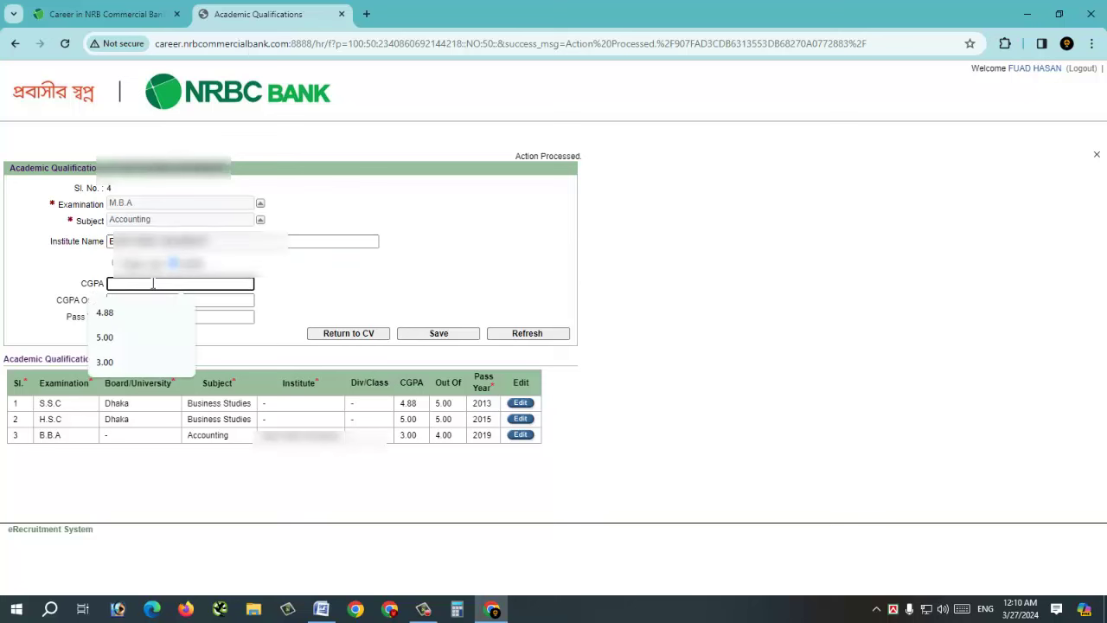
{"action": "type", "text": "3.37"}
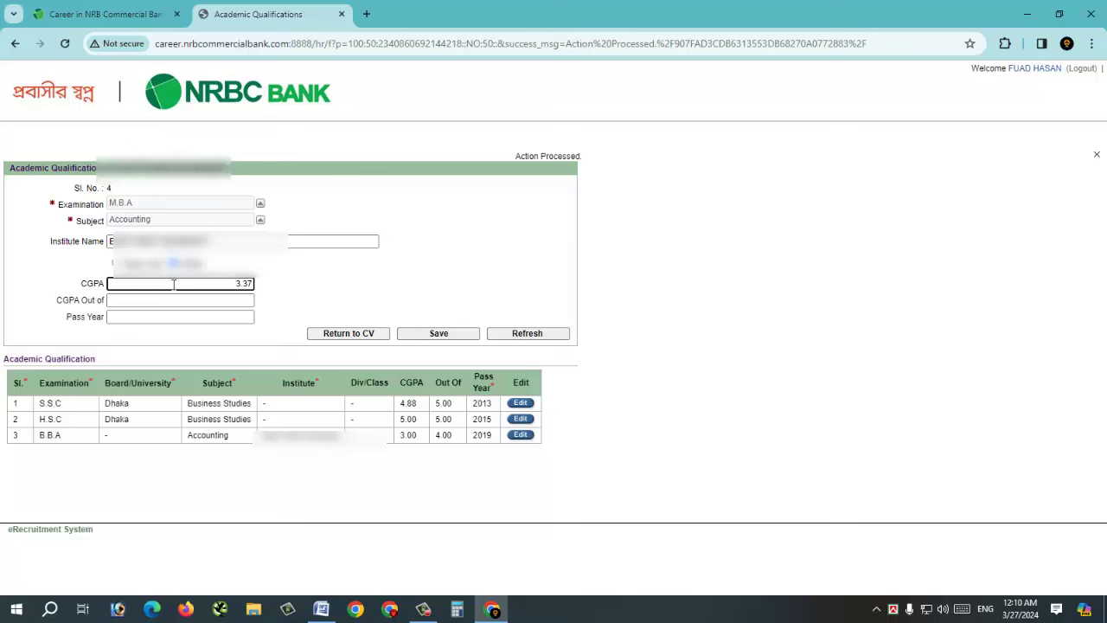
{"action": "left_click", "coordinate": [173, 302]}
{"action": "type", "text": "4"}
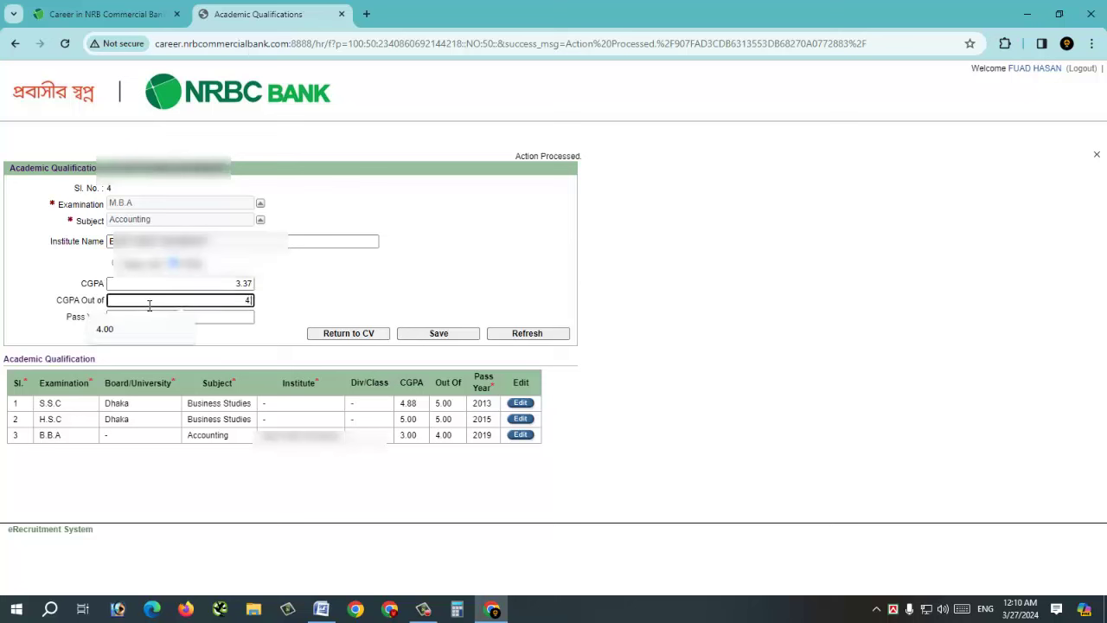
{"action": "key", "text": "Down"}
{"action": "key", "text": "Return"}
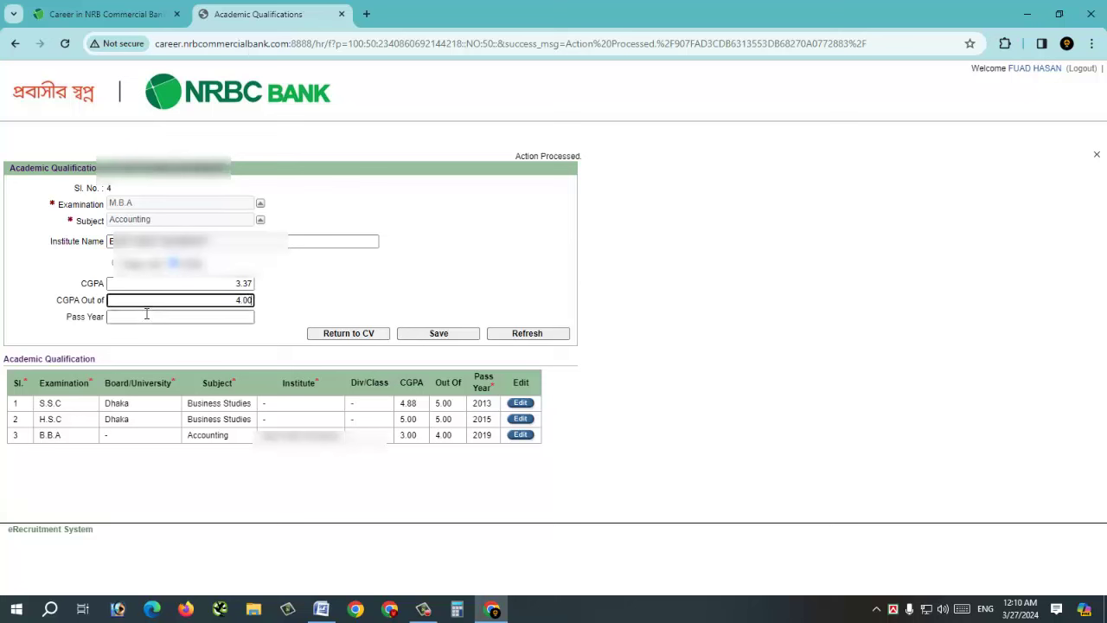
{"action": "left_click", "coordinate": [146, 315]}
{"action": "type", "text": "2020"}
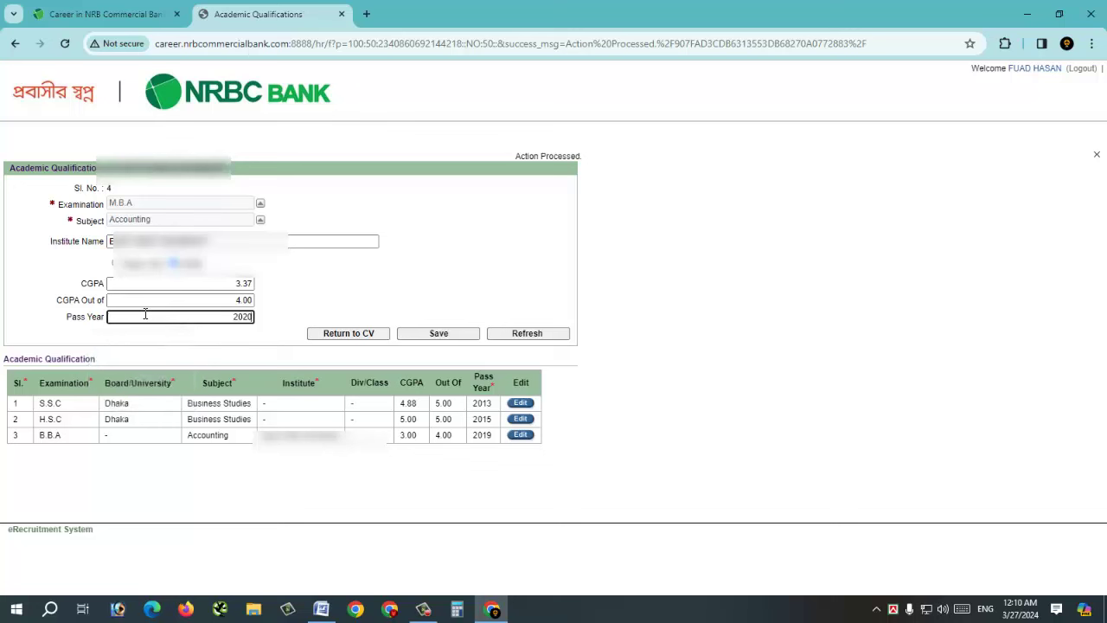
{"action": "left_click", "coordinate": [435, 336]}
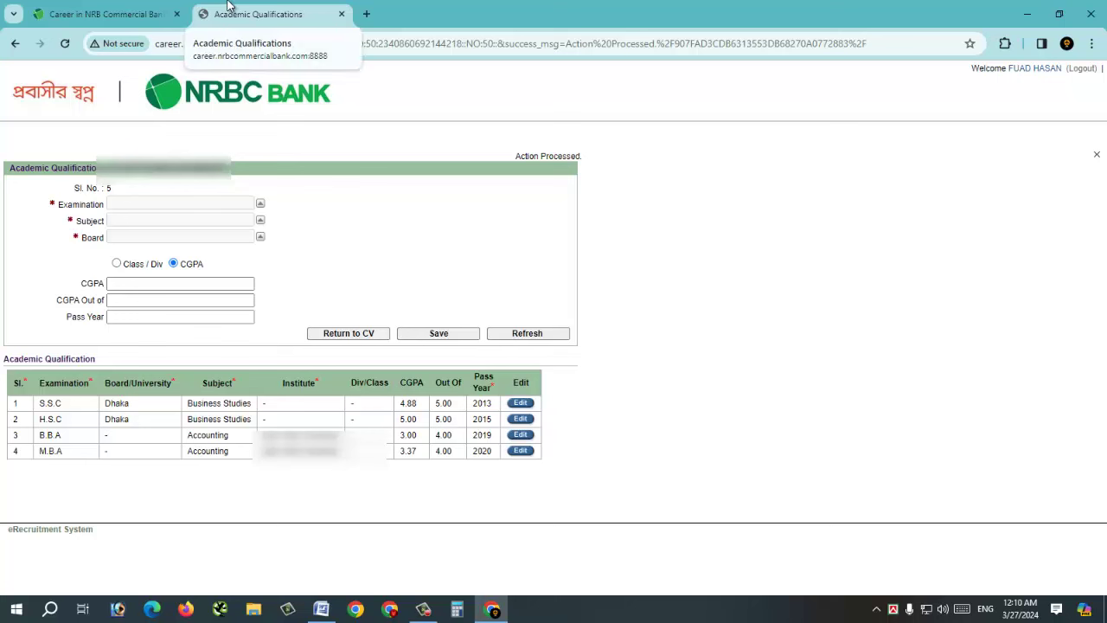
- Return to the CV and step through Personal, Academic and Experience tabs to Applicant Photo
{"action": "left_click", "coordinate": [360, 334]}
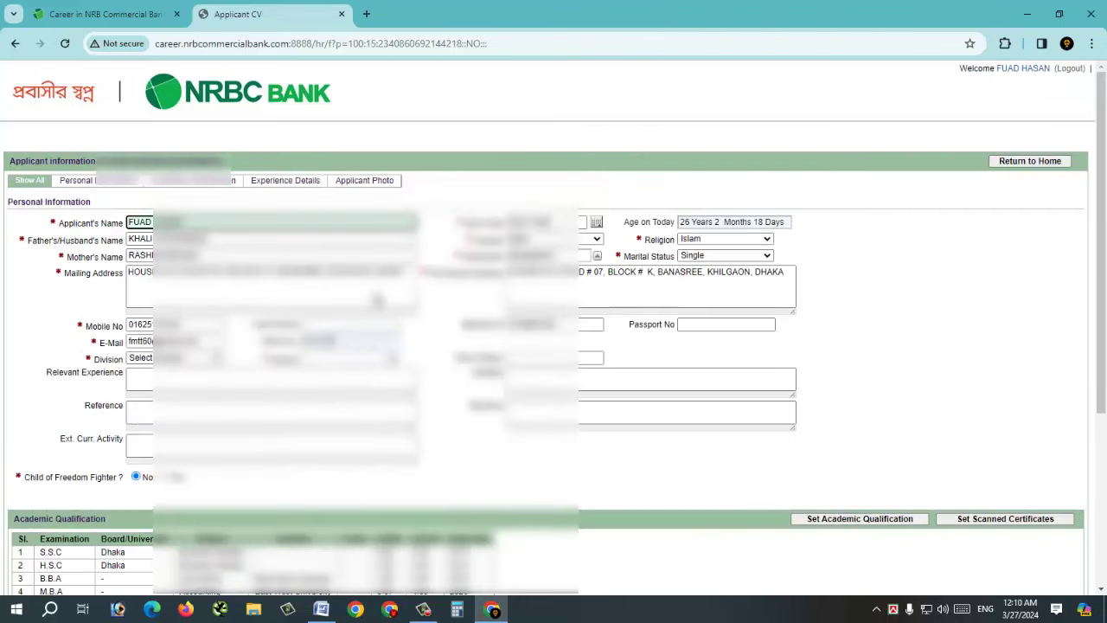
{"action": "left_click", "coordinate": [138, 188]}
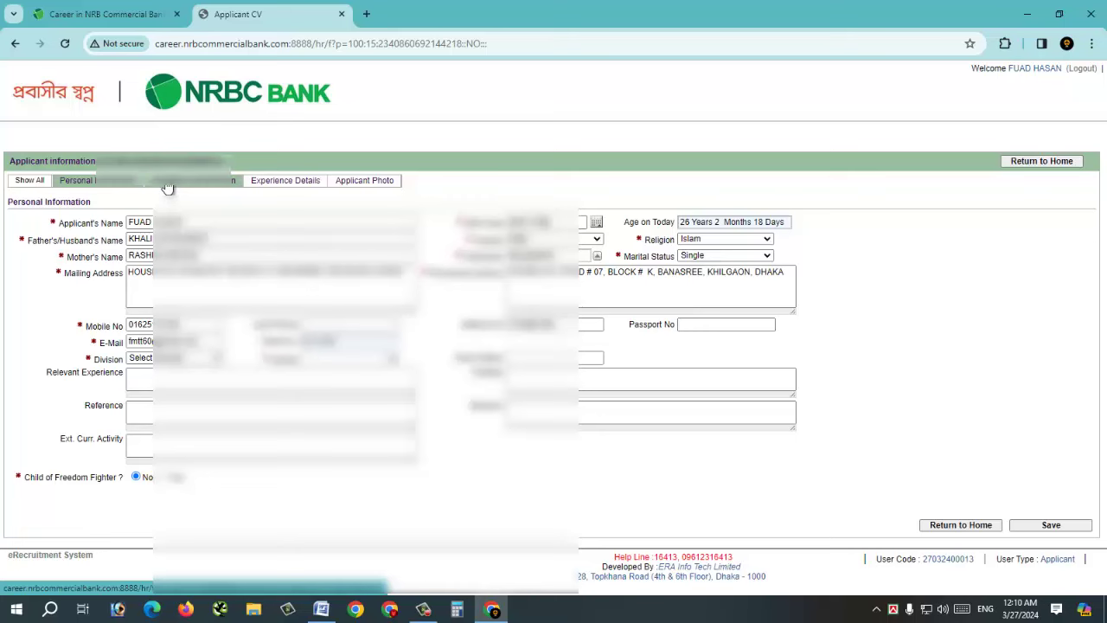
{"action": "left_click", "coordinate": [169, 189]}
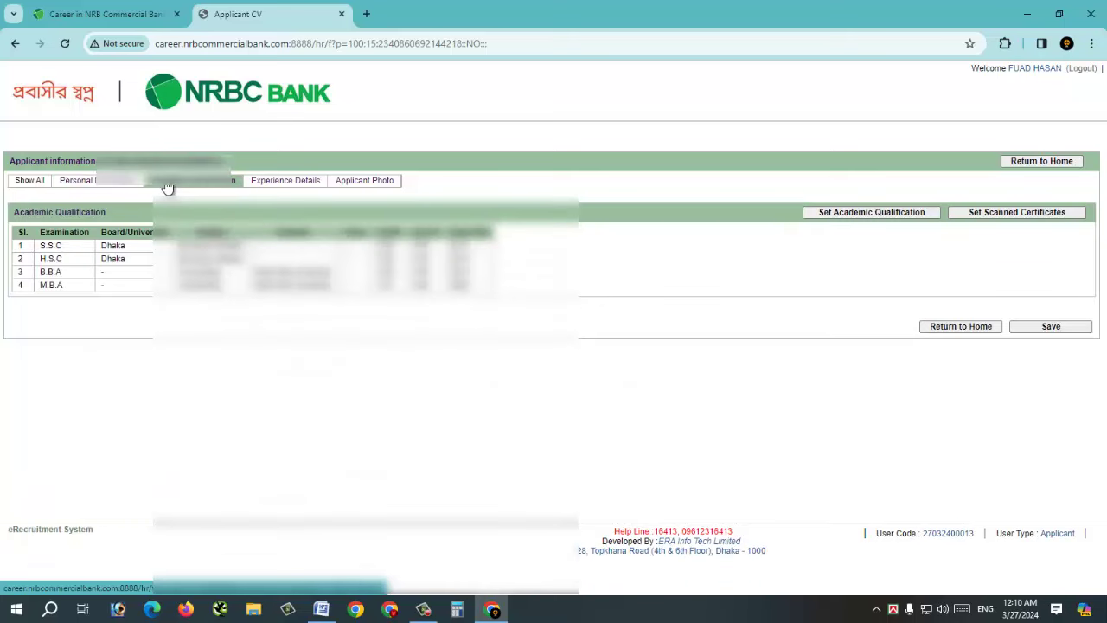
{"action": "left_click", "coordinate": [289, 182]}
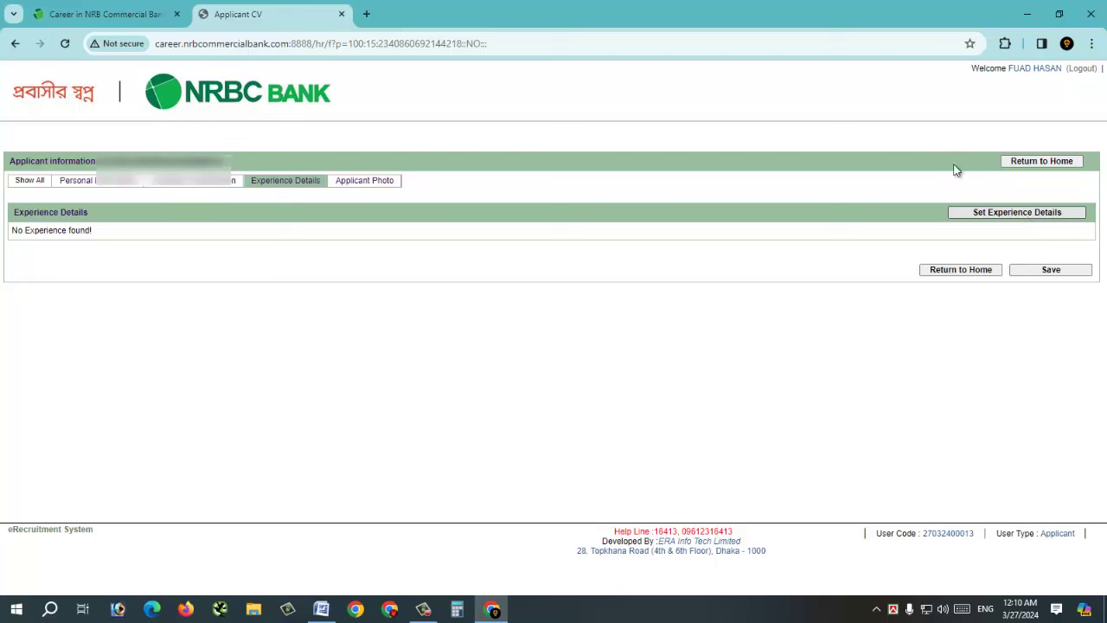
{"action": "left_click", "coordinate": [397, 187]}
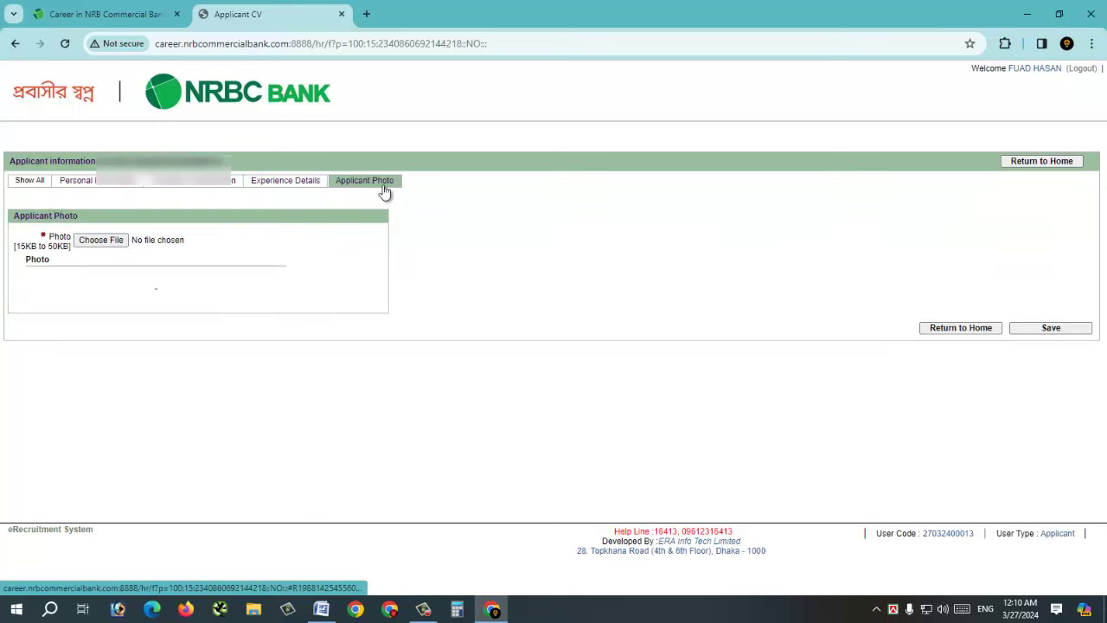
- Attach s1.jpg as the applicant photo and save, getting Division, District and Assurance errors
{"action": "left_click", "coordinate": [102, 241]}
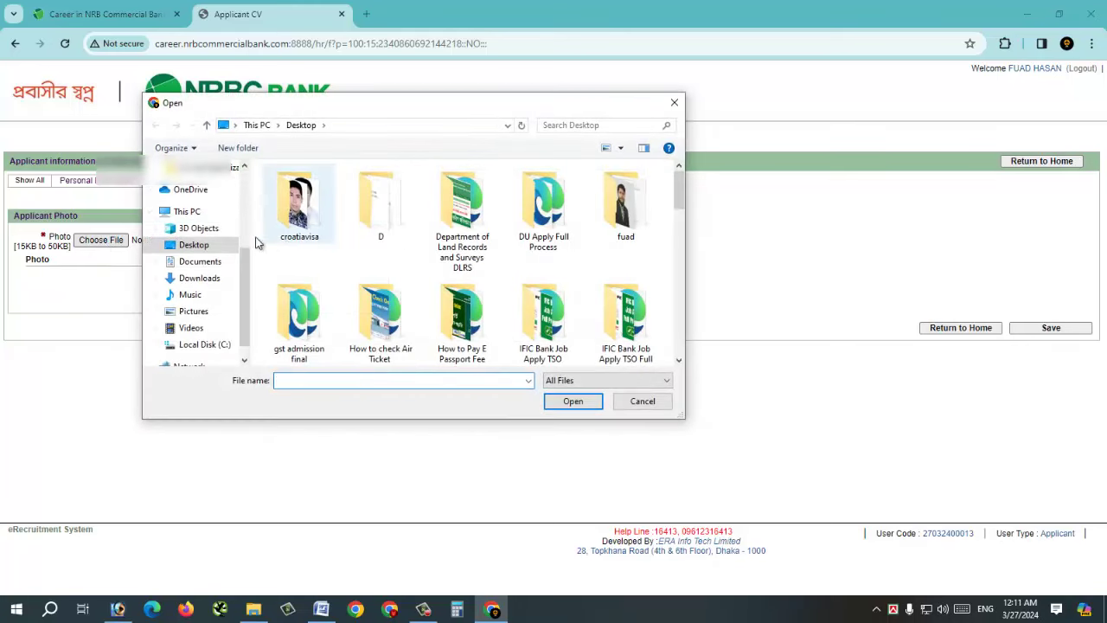
{"action": "scroll", "coordinate": [256, 243], "scroll_direction": "down", "scroll_amount": 3}
{"action": "type", "text": "s1"}
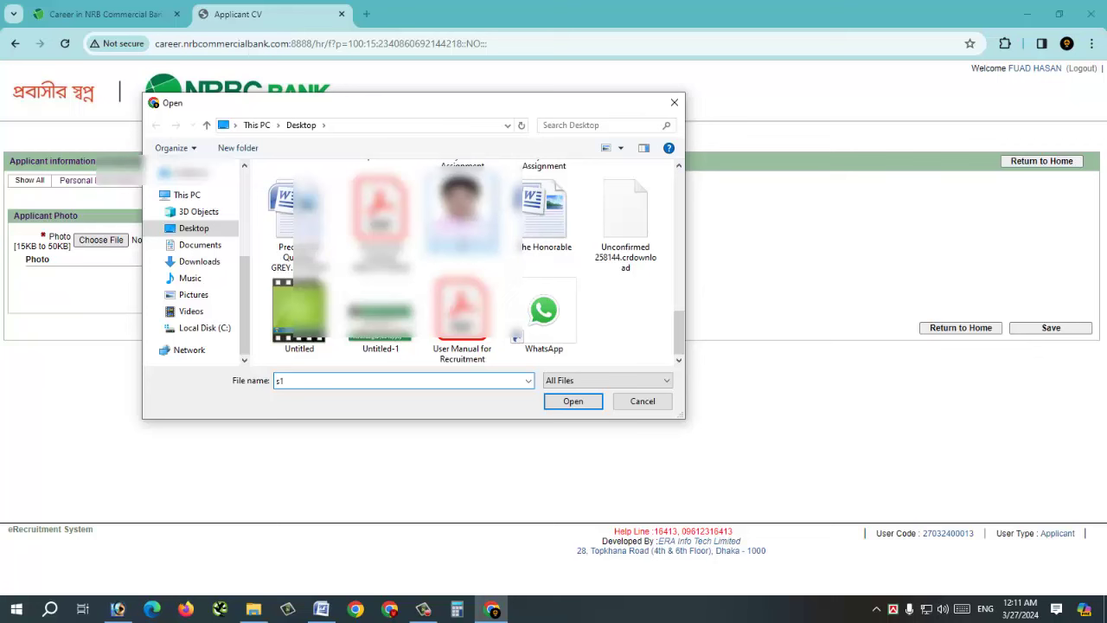
{"action": "left_click", "coordinate": [571, 402]}
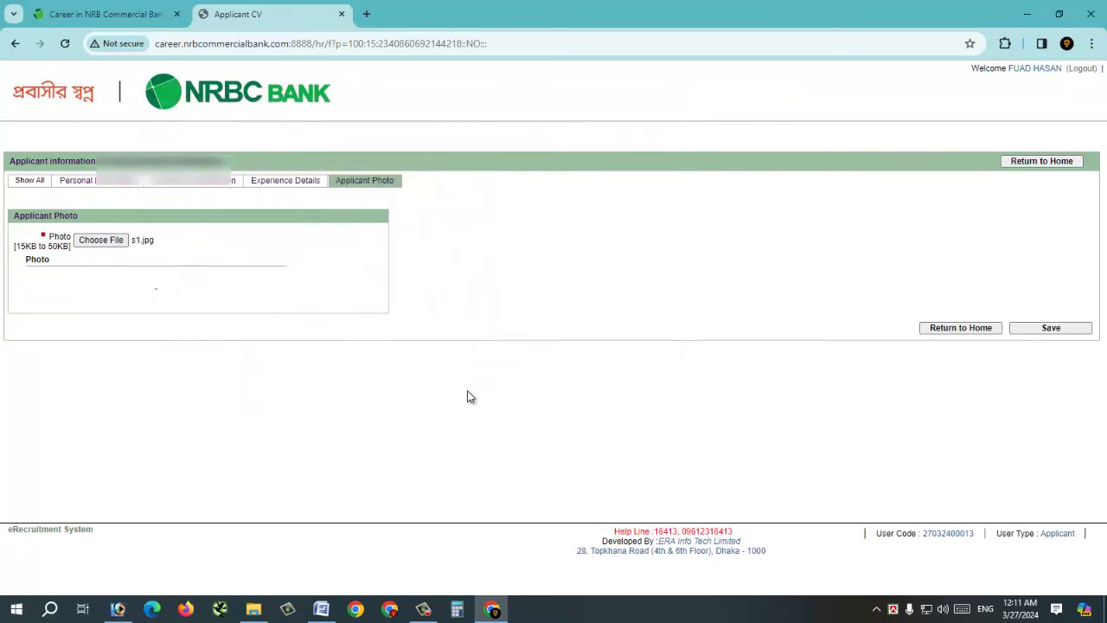
{"action": "left_click", "coordinate": [1052, 334]}
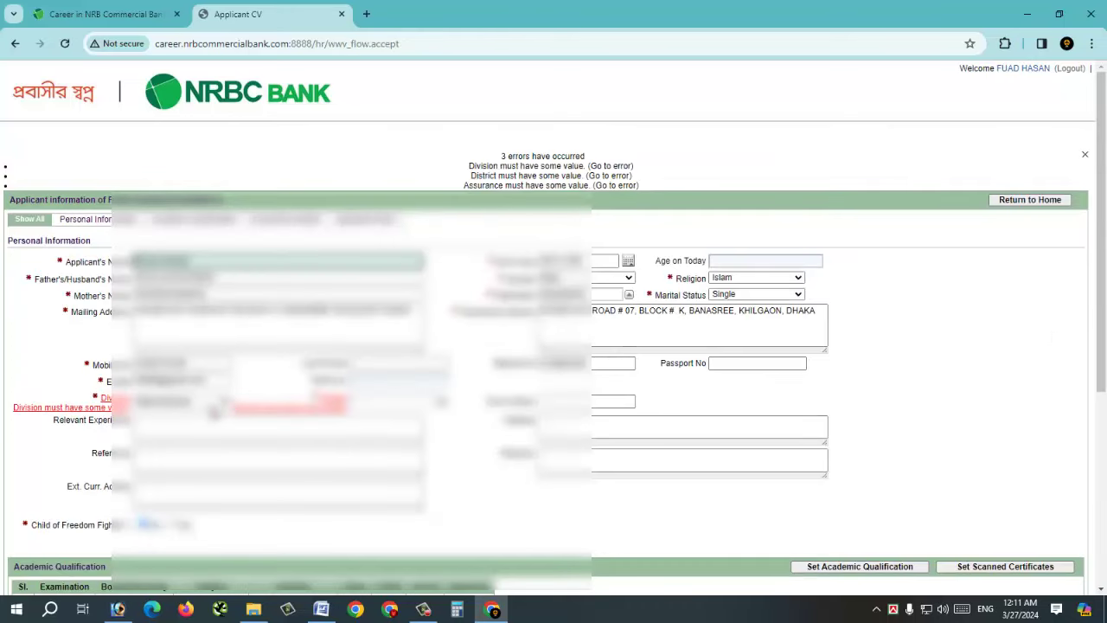
- Select the applicant's division from the Division dropdown
{"action": "left_click", "coordinate": [213, 413]}
{"action": "left_click", "coordinate": [164, 424]}
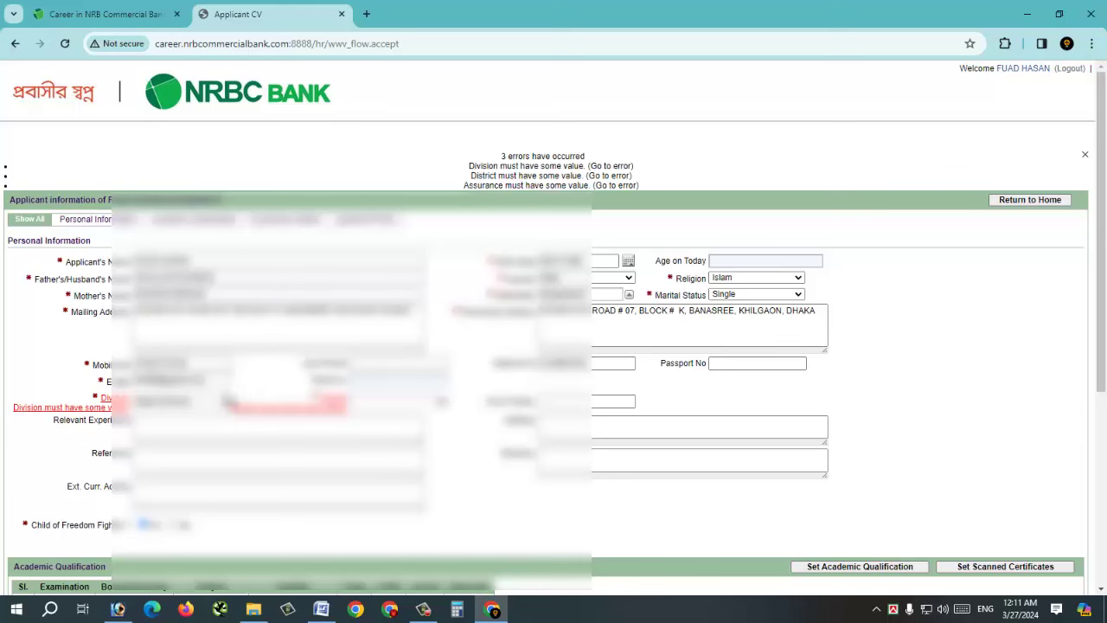
{"action": "left_click", "coordinate": [216, 403]}
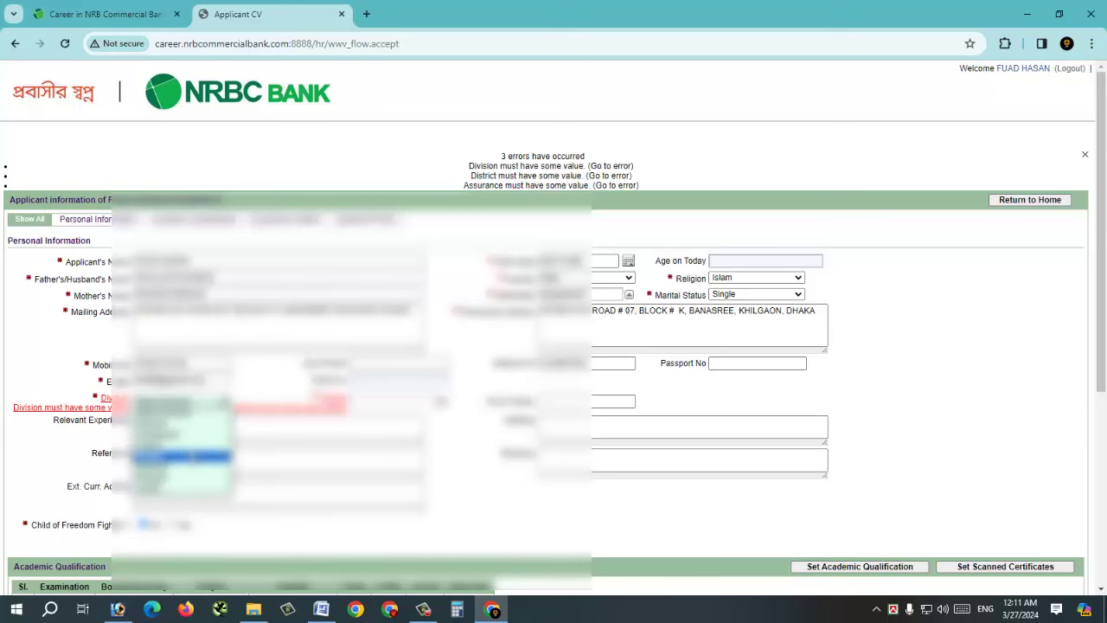
{"action": "left_click", "coordinate": [182, 456]}
{"action": "scroll", "coordinate": [623, 354], "scroll_direction": "down", "scroll_amount": 1}
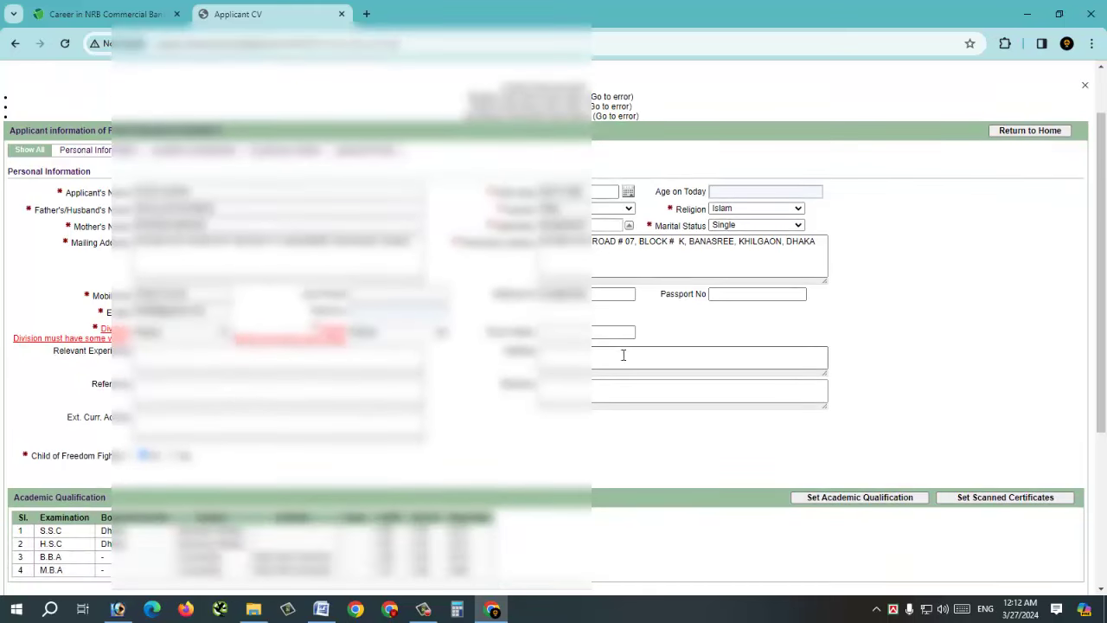
{"action": "scroll", "coordinate": [623, 355], "scroll_direction": "down", "scroll_amount": 3}
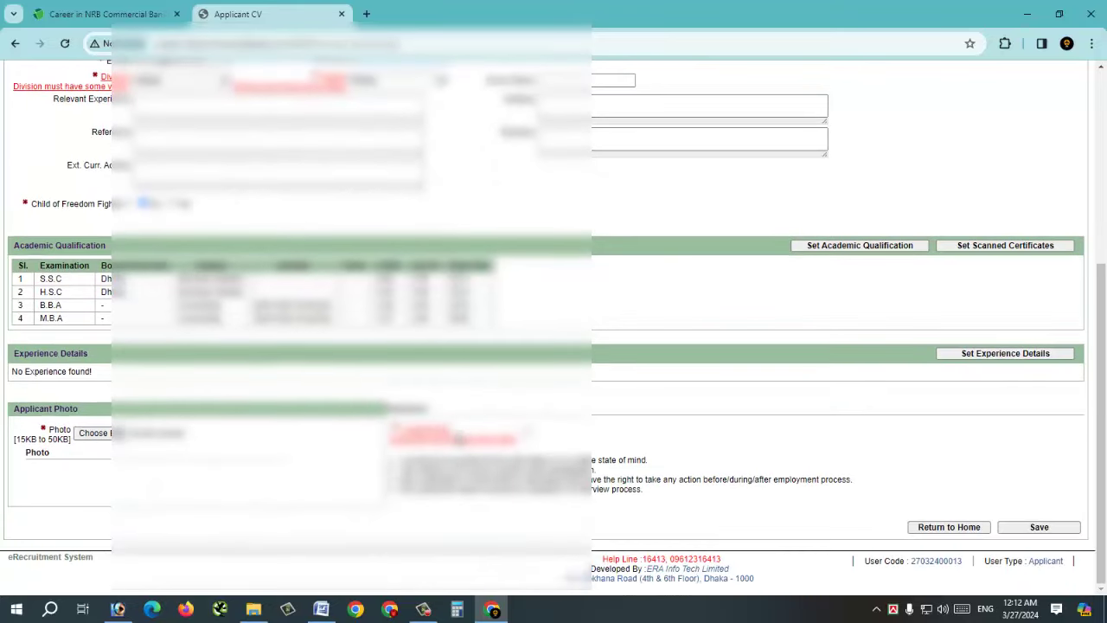
- Re-attach the photo, tick the 'I confirm that' assurance box and save the CV
{"action": "left_click", "coordinate": [111, 437]}
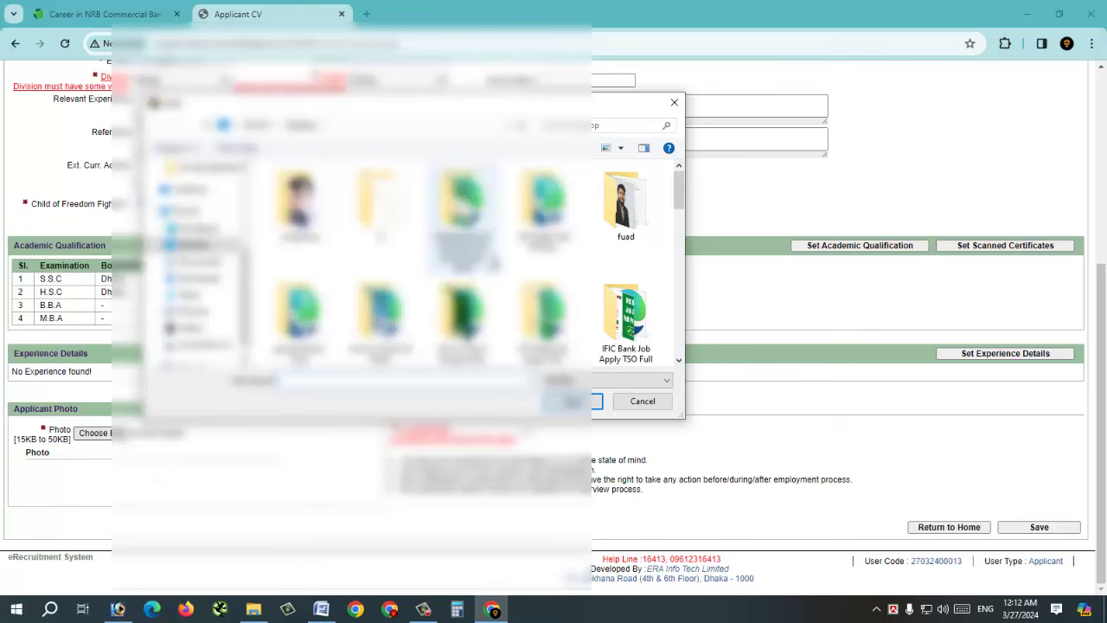
{"action": "scroll", "coordinate": [626, 259], "scroll_direction": "down", "scroll_amount": 10}
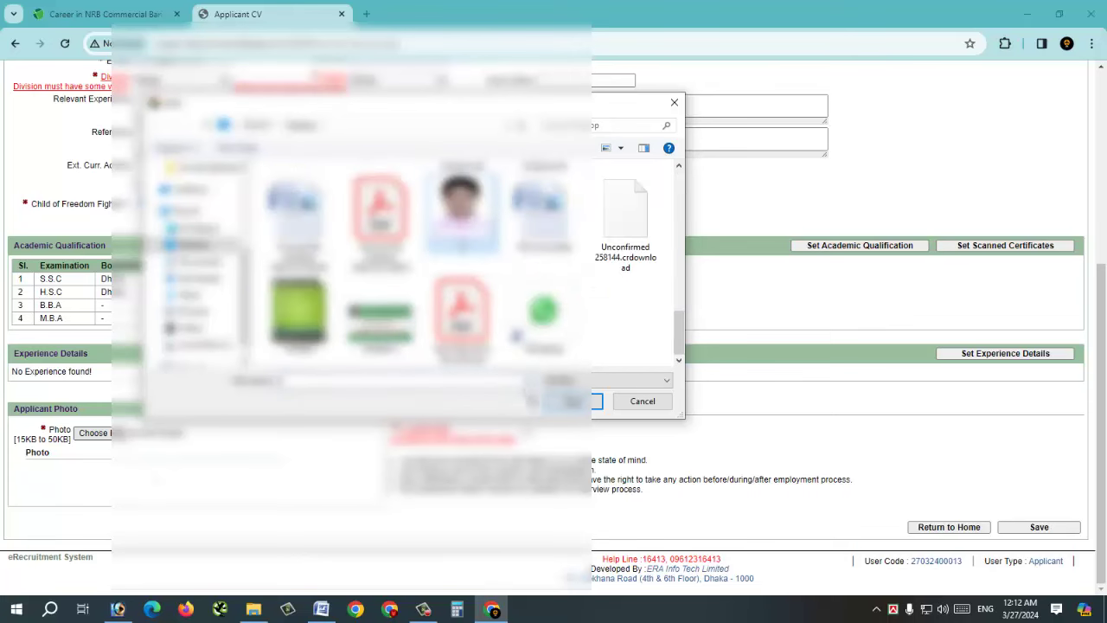
{"action": "left_click", "coordinate": [595, 405]}
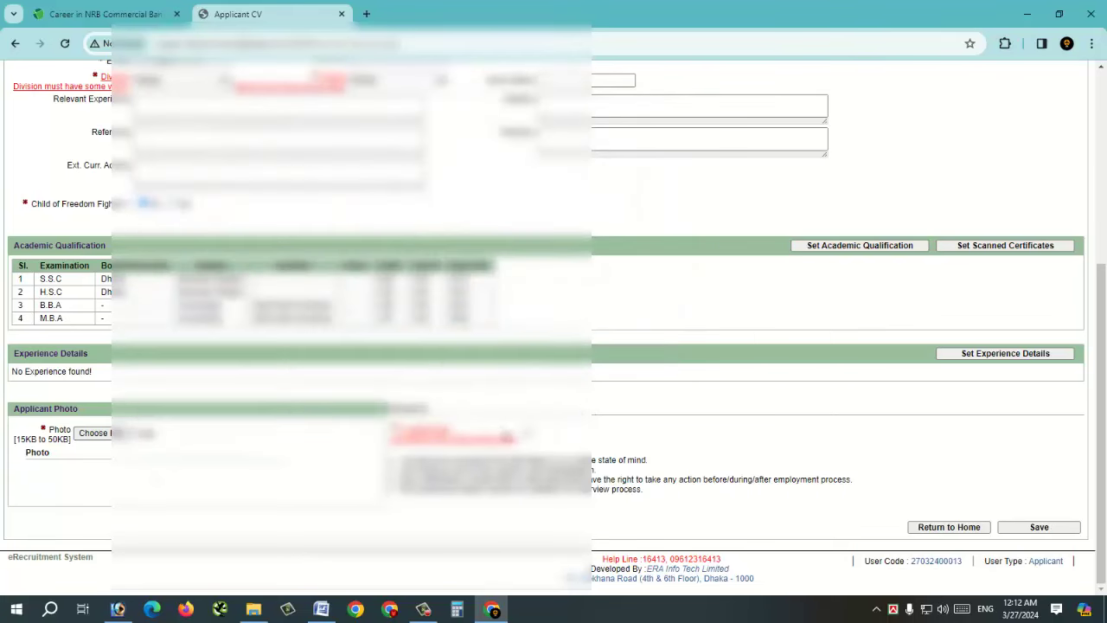
{"action": "left_click", "coordinate": [527, 431]}
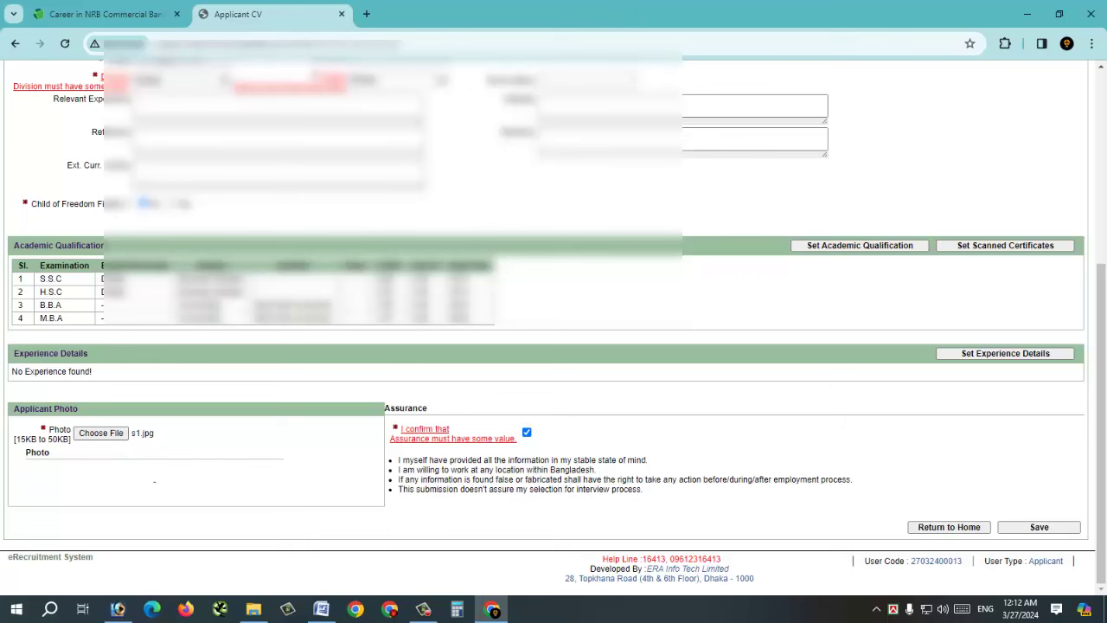
{"action": "left_click", "coordinate": [1046, 529]}
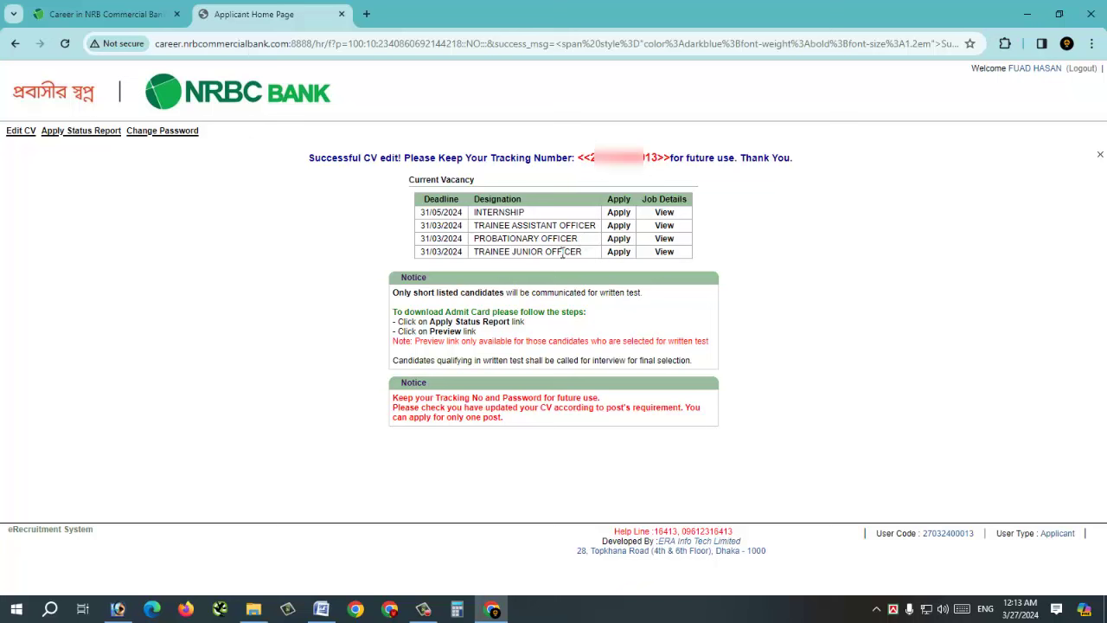
- View a vacancy's job circular requirements and return to the Applicant Home Page vacancy list
{"action": "left_click", "coordinate": [663, 253]}
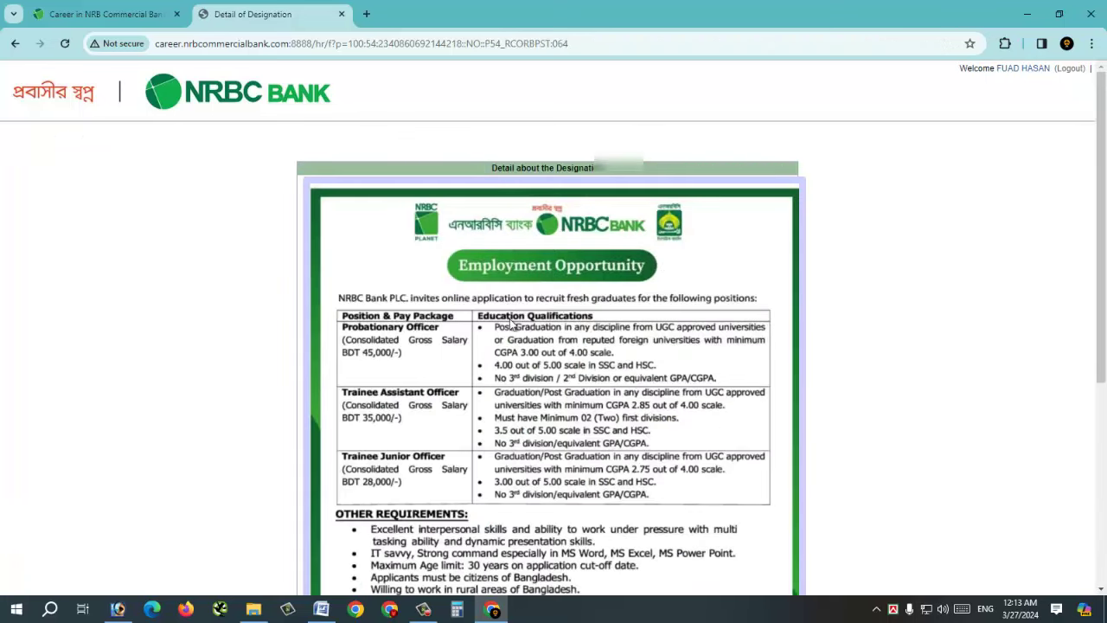
{"action": "scroll", "coordinate": [512, 327], "scroll_direction": "down", "scroll_amount": 5}
{"action": "key", "text": "alt+Left"}
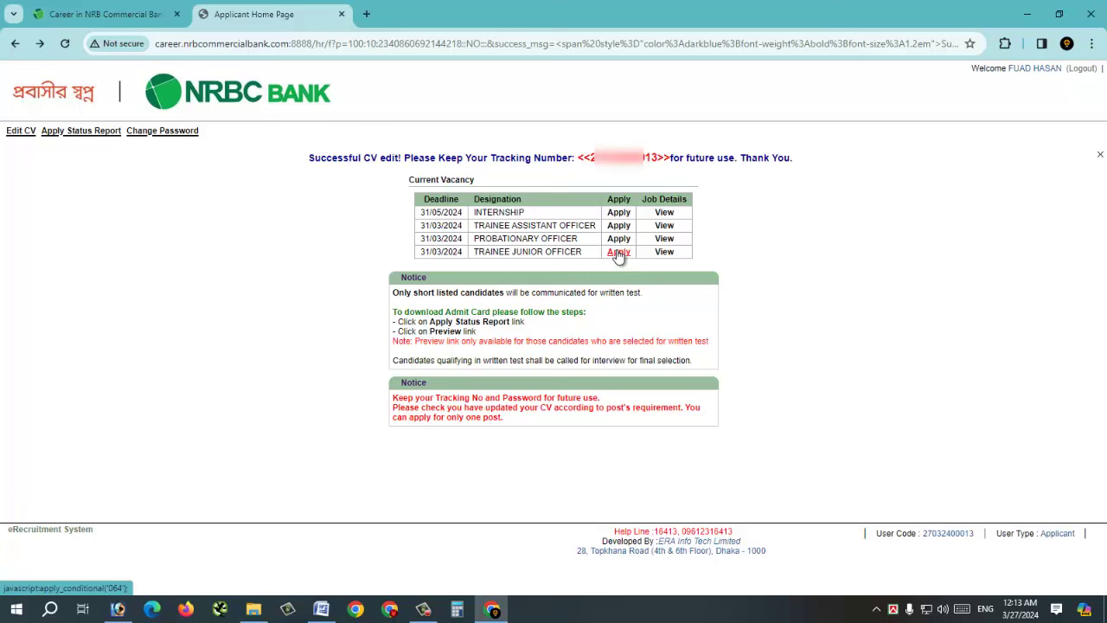
- Apply for the TRAINEE JUNIOR OFFICER vacancy and submit the application
{"action": "left_click", "coordinate": [617, 253]}
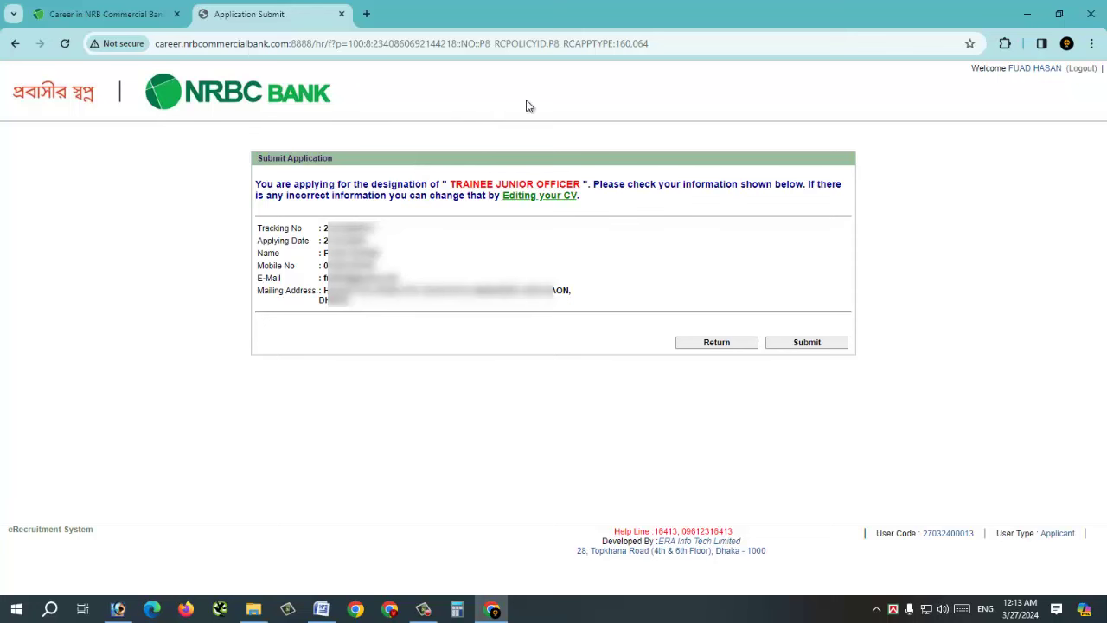
{"action": "left_click", "coordinate": [807, 342]}
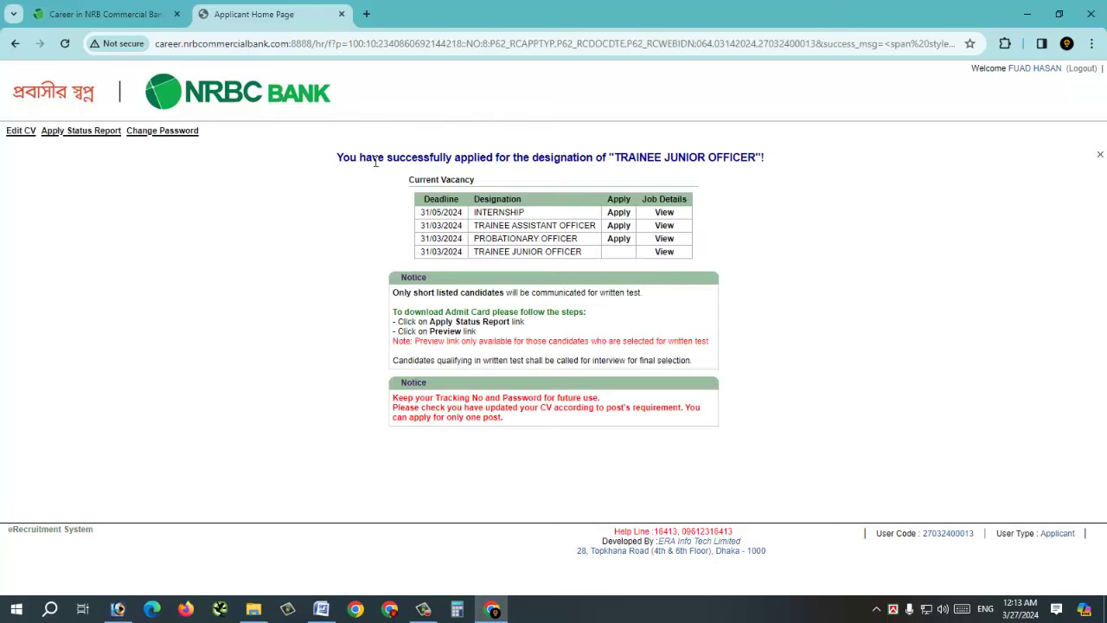
{"action": "left_click_drag", "start_coordinate": [338, 160], "coordinate": [781, 167]}
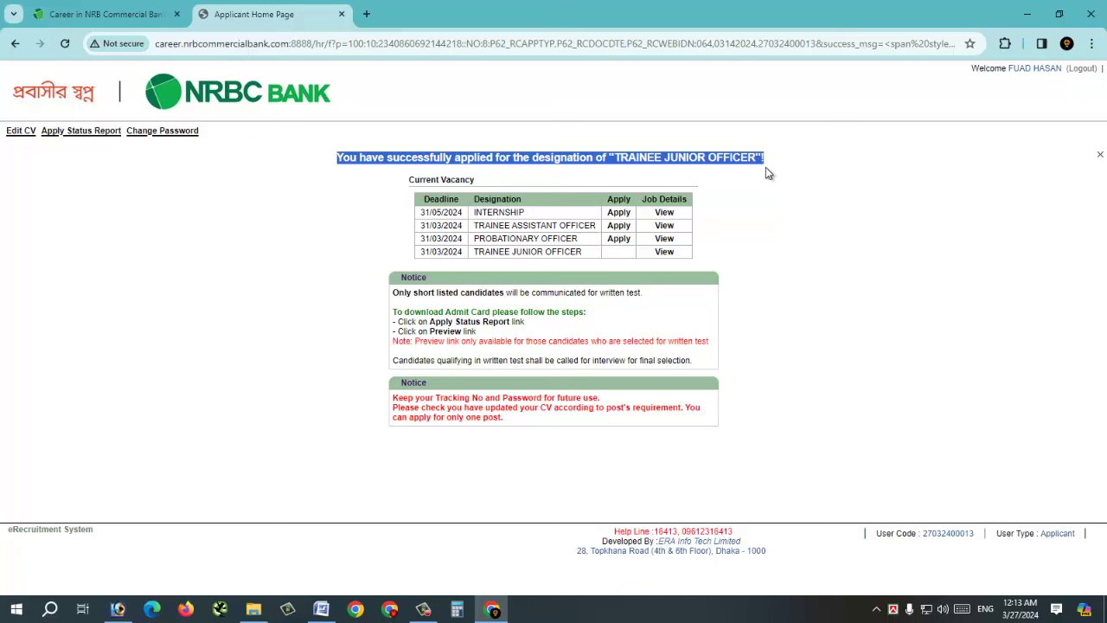